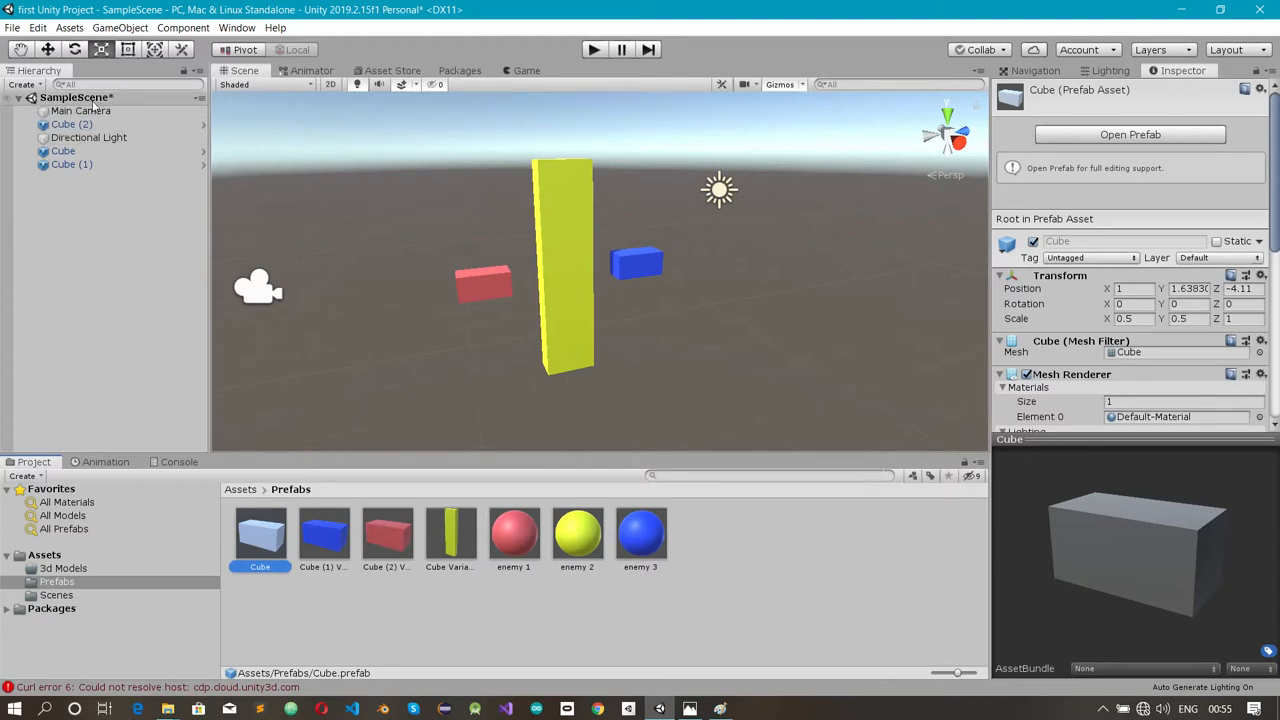
- Save the changes to the open SampleScene
left_click(19, 99)
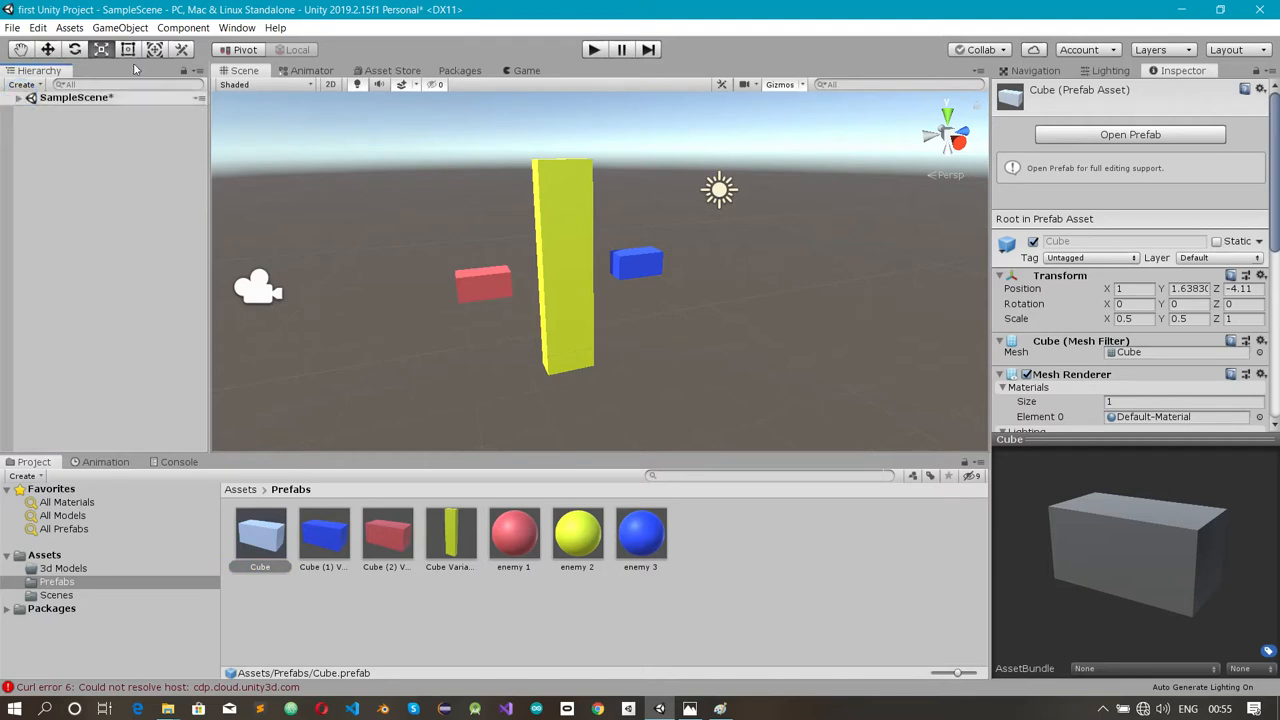
left_click(19, 98)
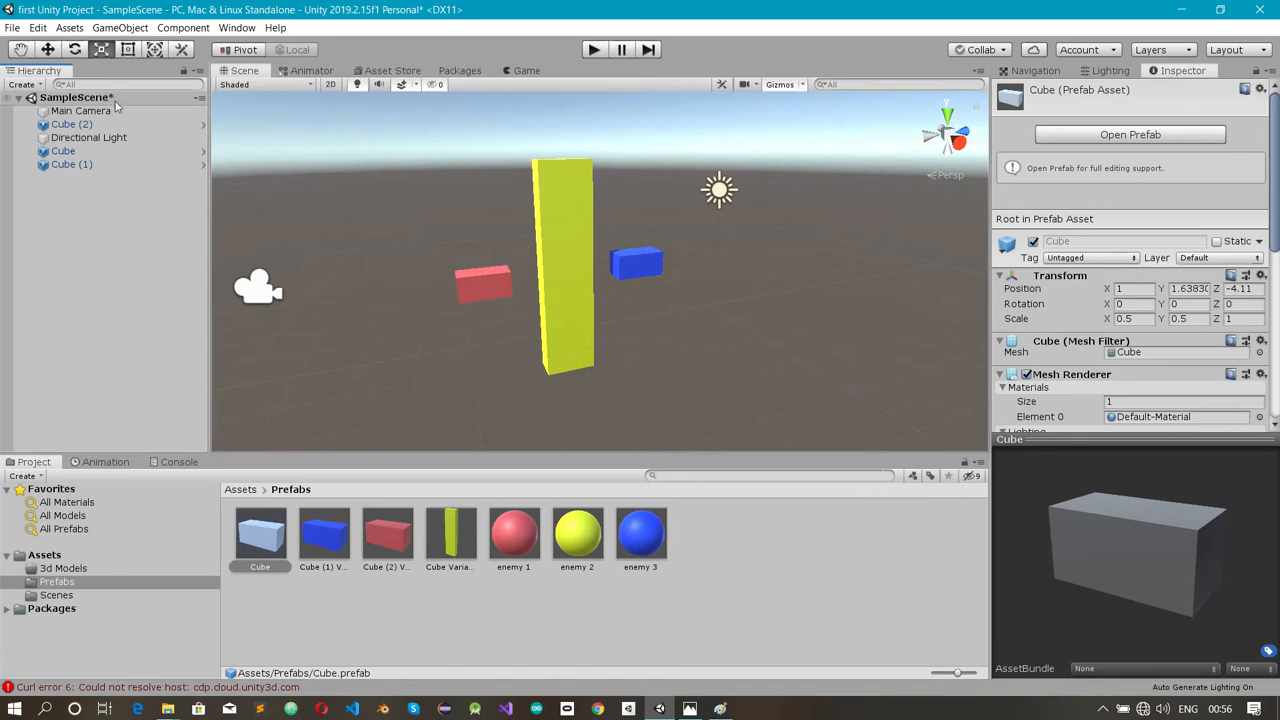
left_click(12, 28)
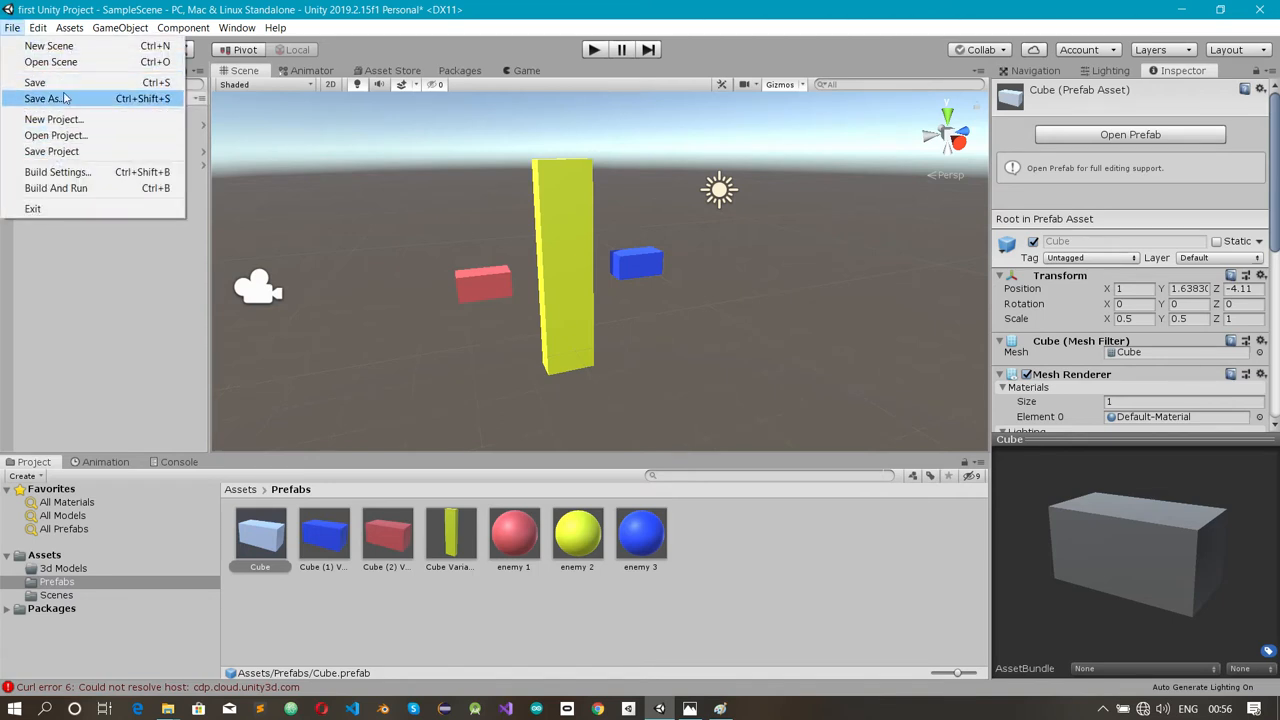
left_click(85, 332)
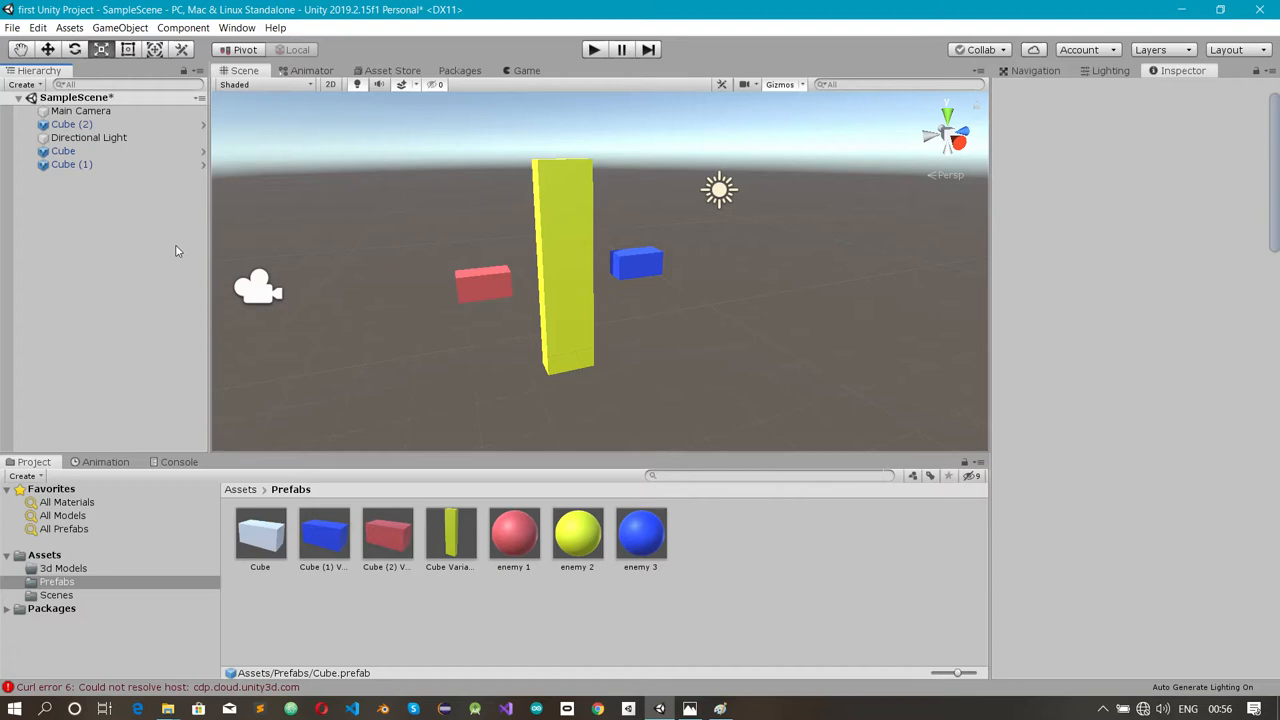
key("ctrl+s")
left_click(12, 27)
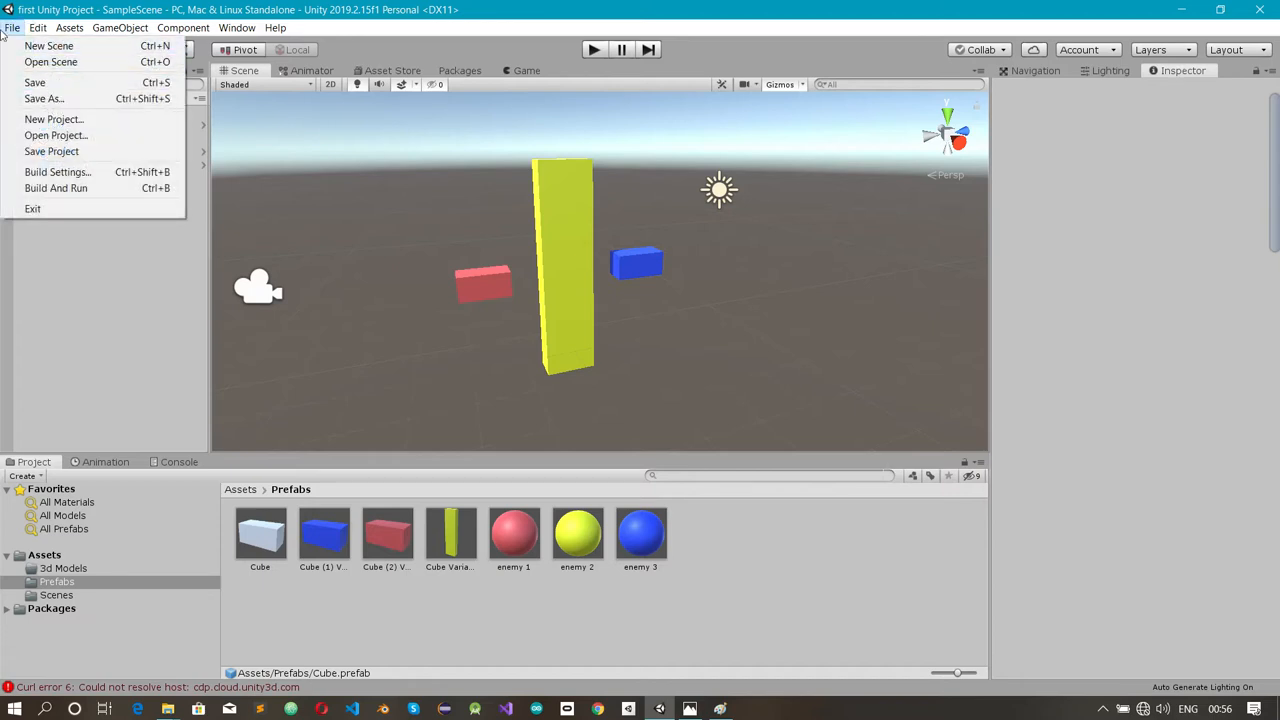
left_click(89, 344)
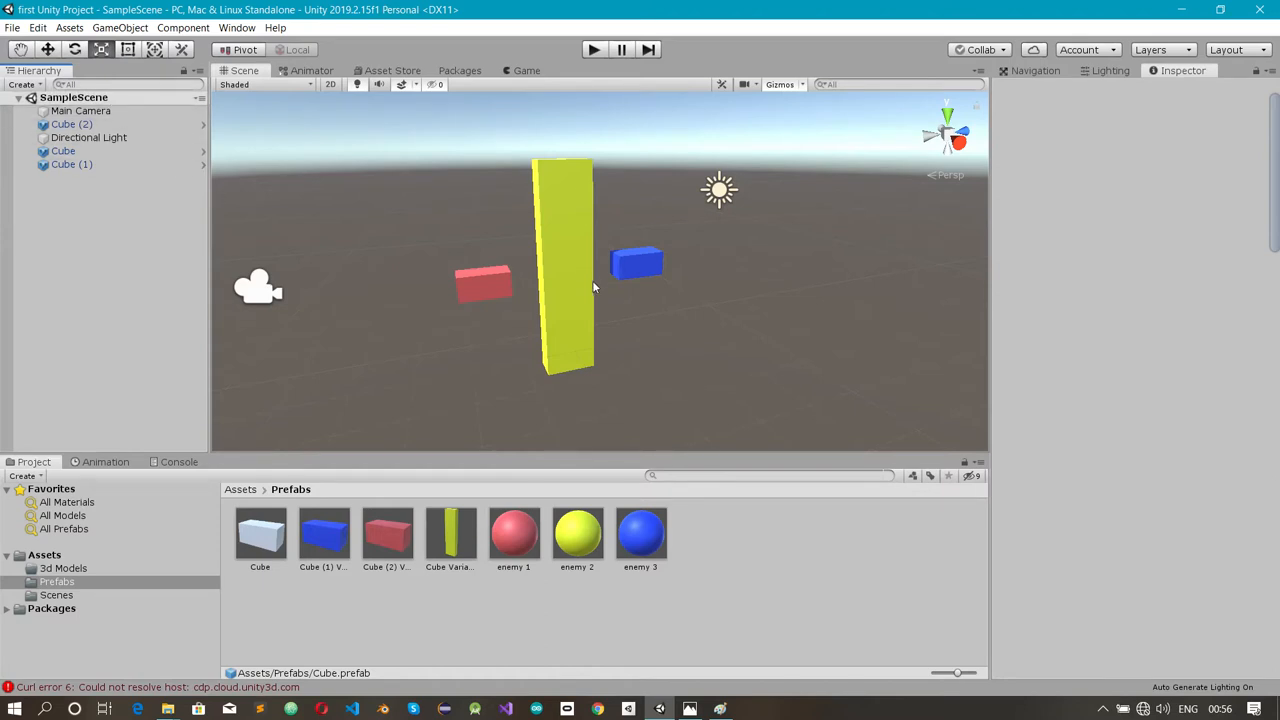
scroll(592, 287, "down", 3)
scroll(592, 287, "up", 8)
scroll(592, 287, "down", 6)
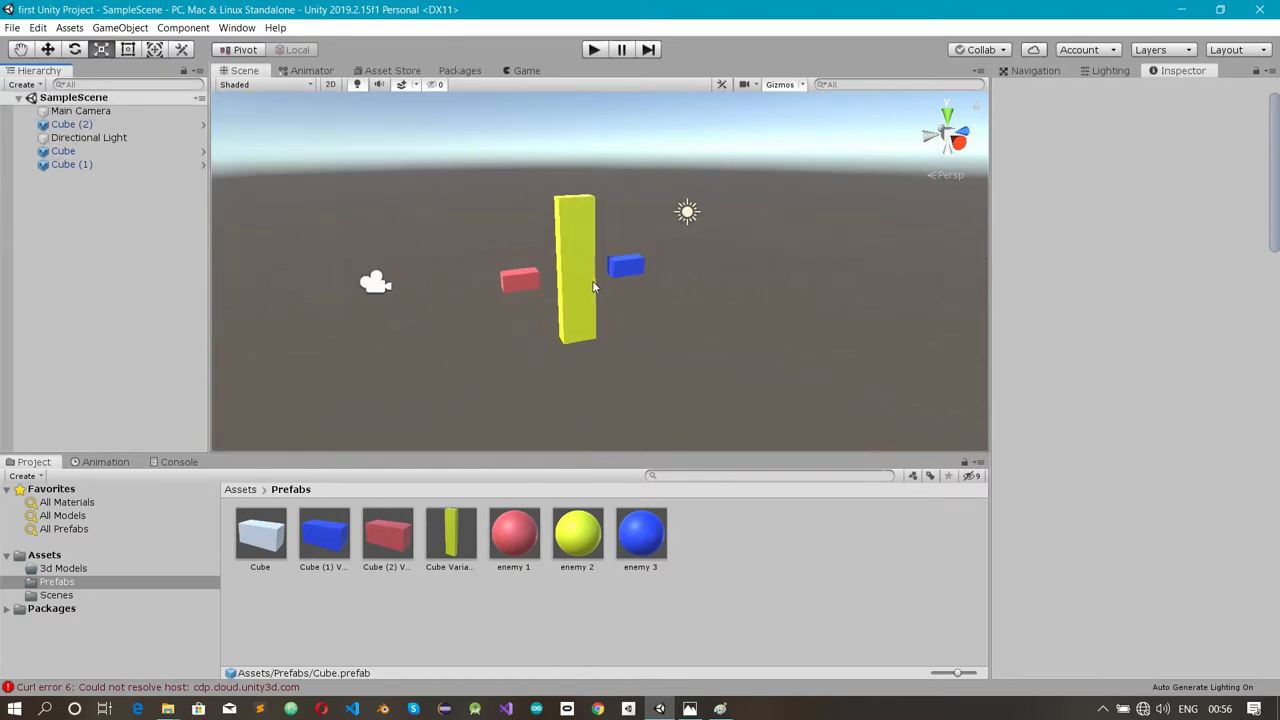
scroll(592, 287, "up", 5)
scroll(592, 287, "down", 4)
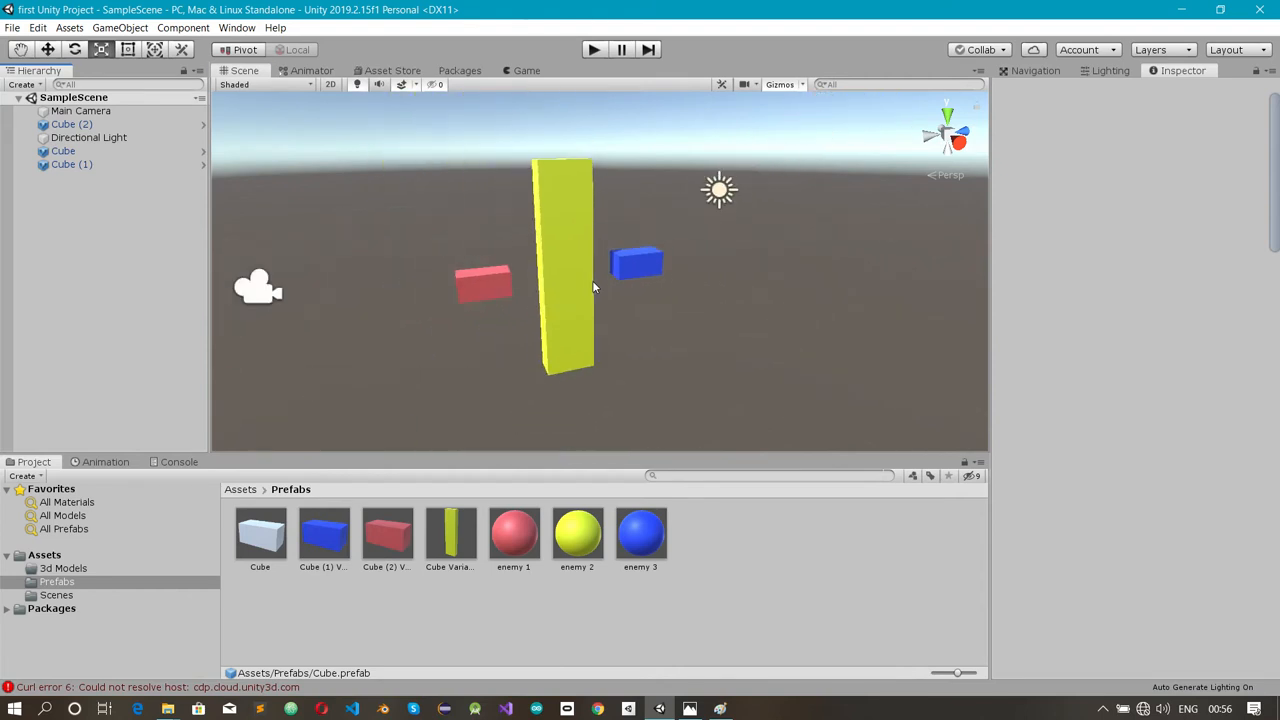
- Scale the tall yellow cube up uniformly to about 0.58 × 4.93 × 1.16 and save the scene
left_click(590, 287)
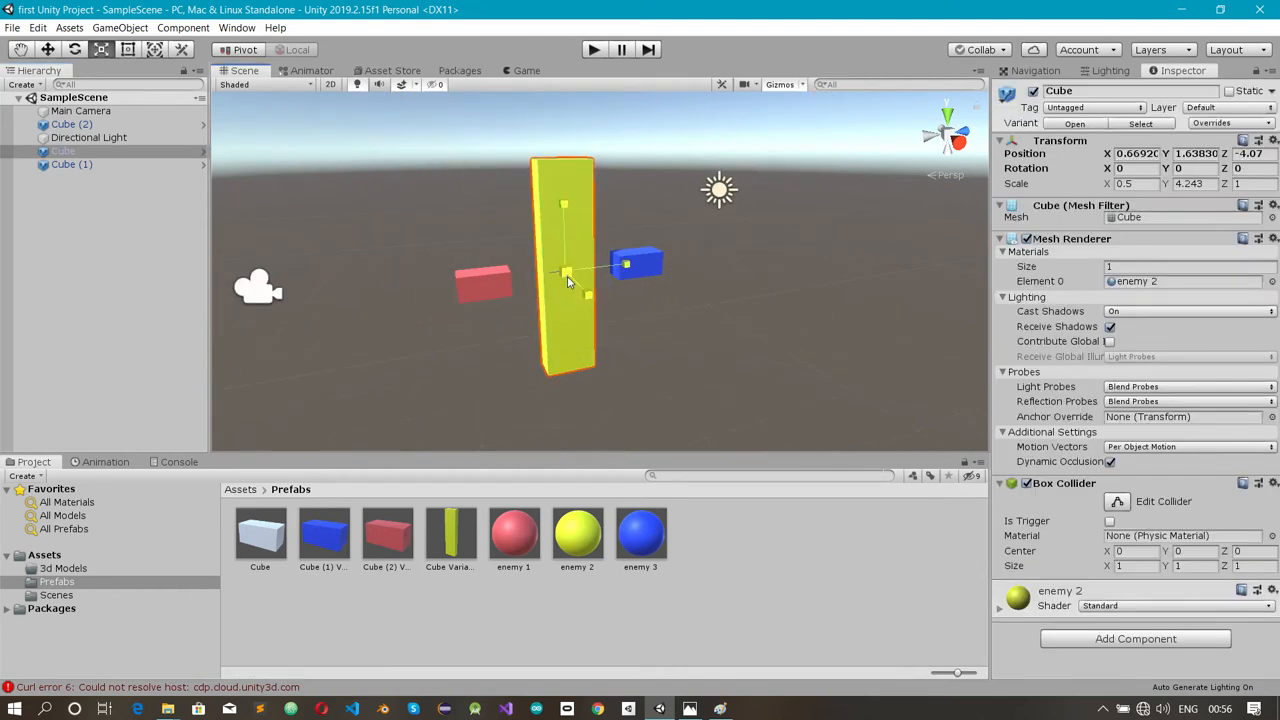
mouse_move(567, 281)
left_mouse_down()
mouse_move(590, 256)
mouse_move(576, 277)
left_mouse_up()
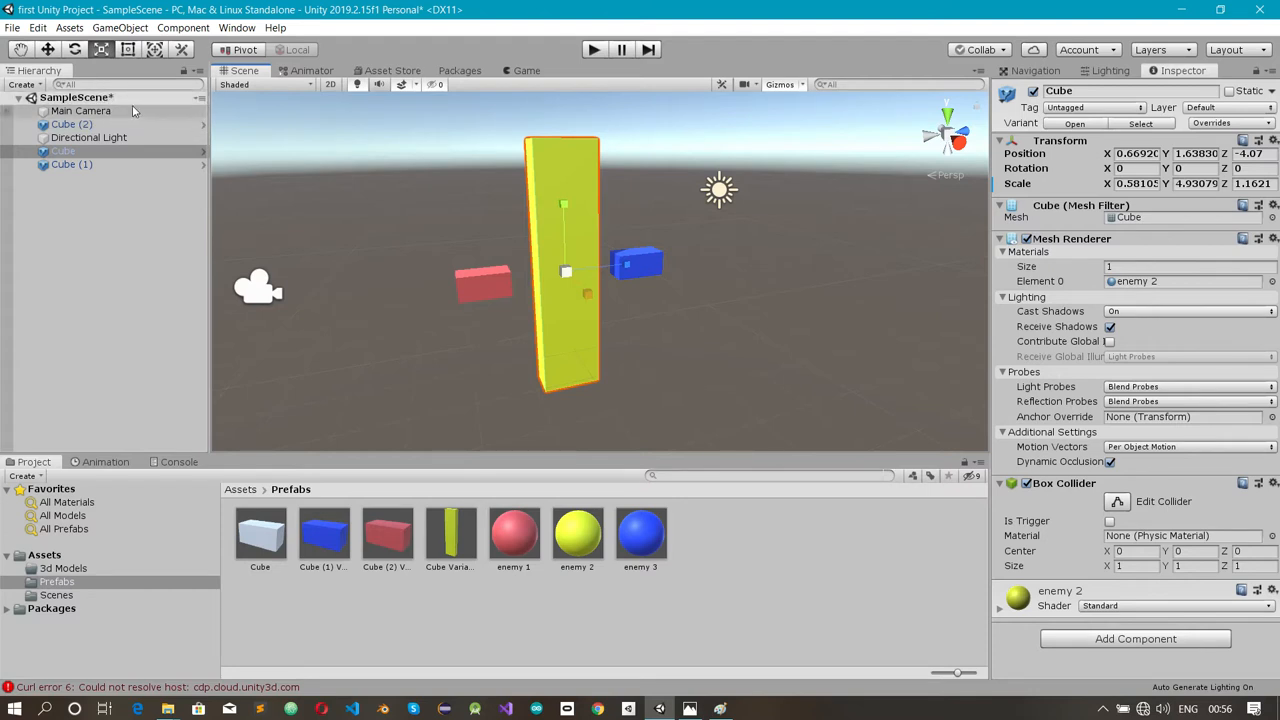
key("ctrl+s")
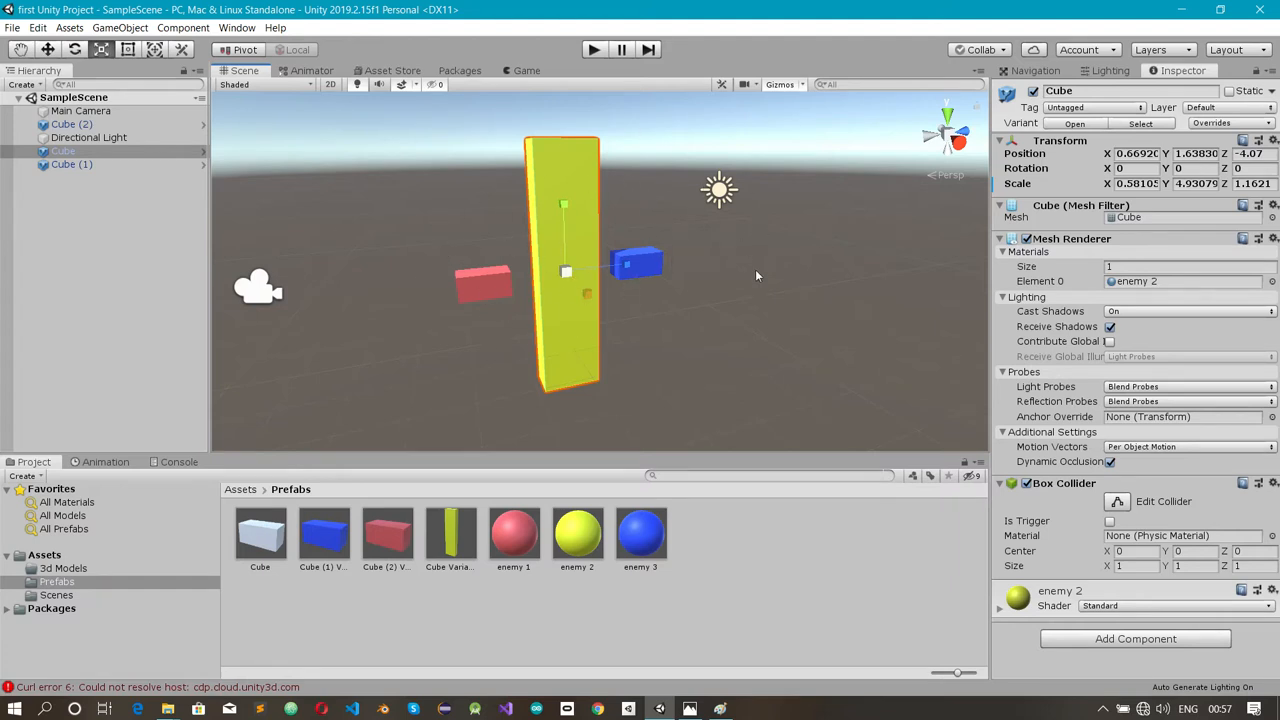
scroll(755, 269, "down", 3)
scroll(755, 269, "up", 8)
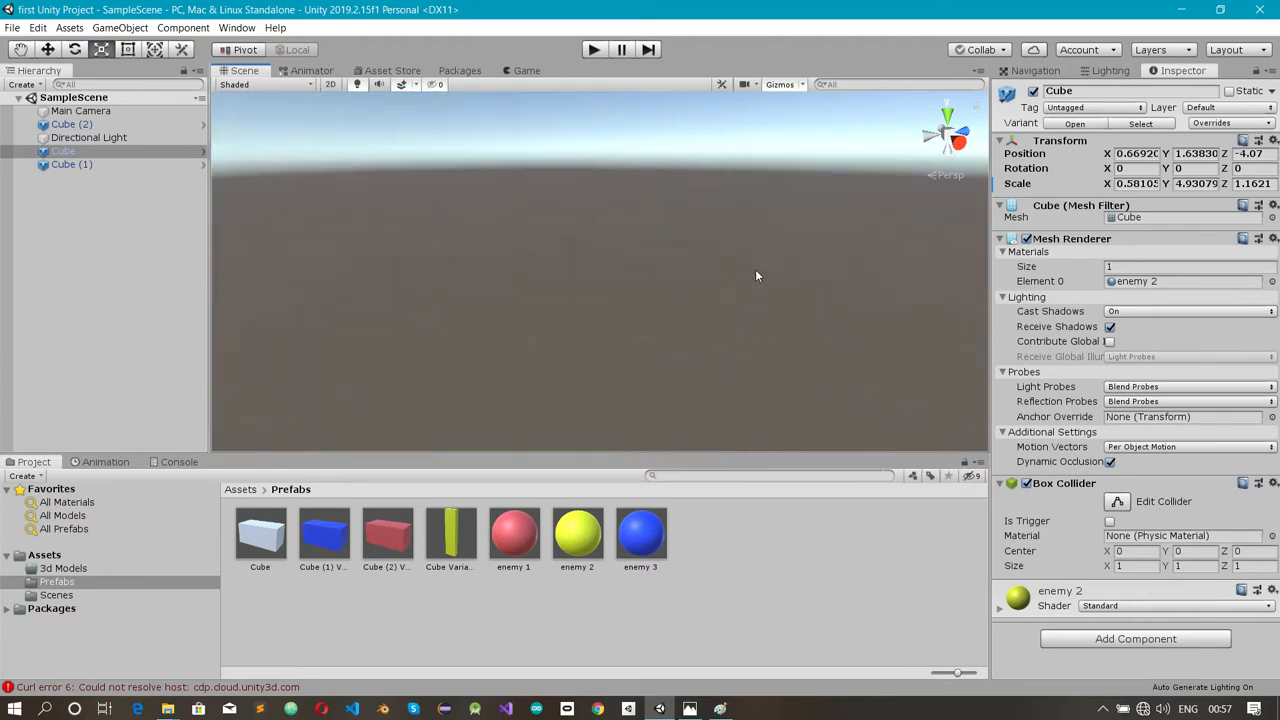
key("f")
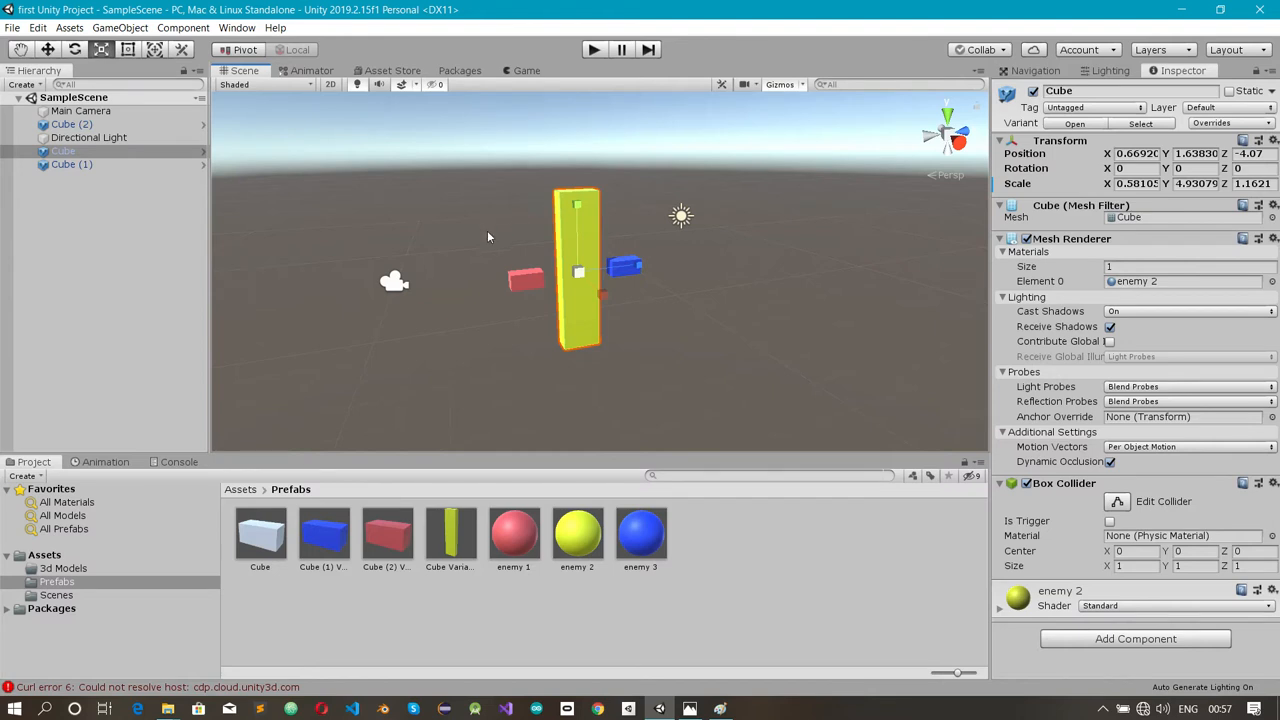
scroll(487, 230, "down", 2)
scroll(487, 230, "up", 4)
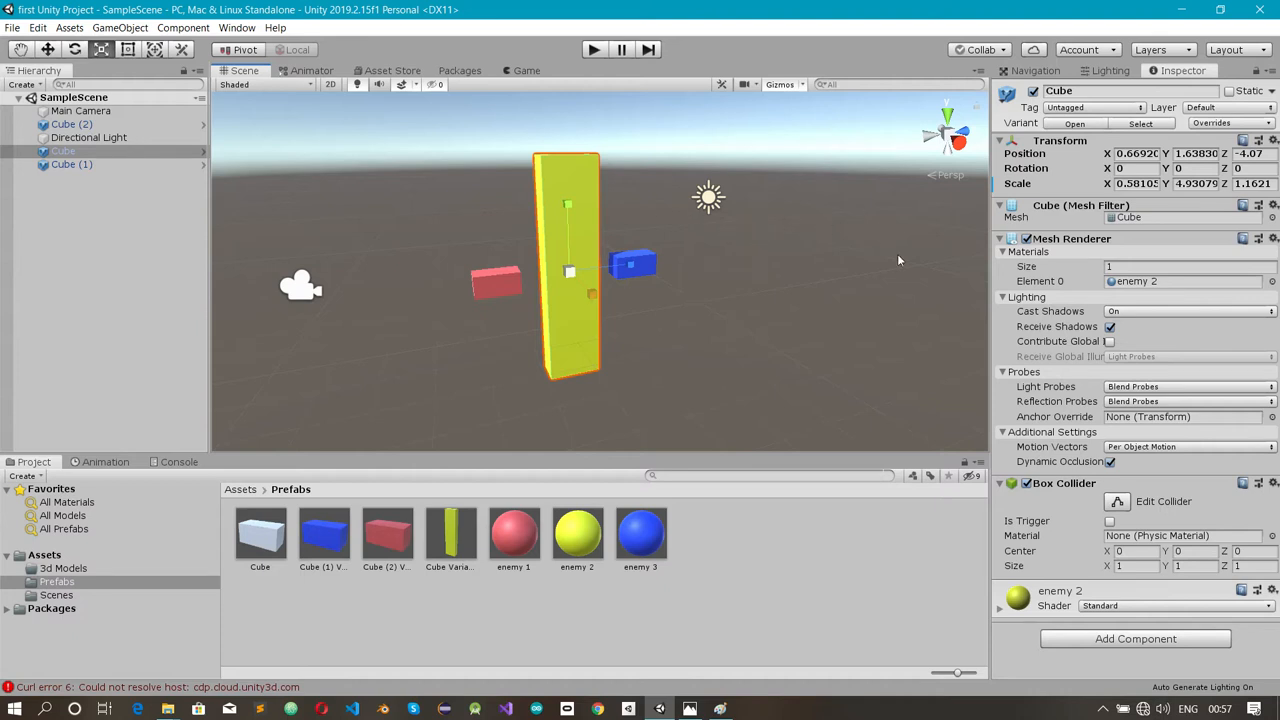
scroll(732, 282, "down", 2)
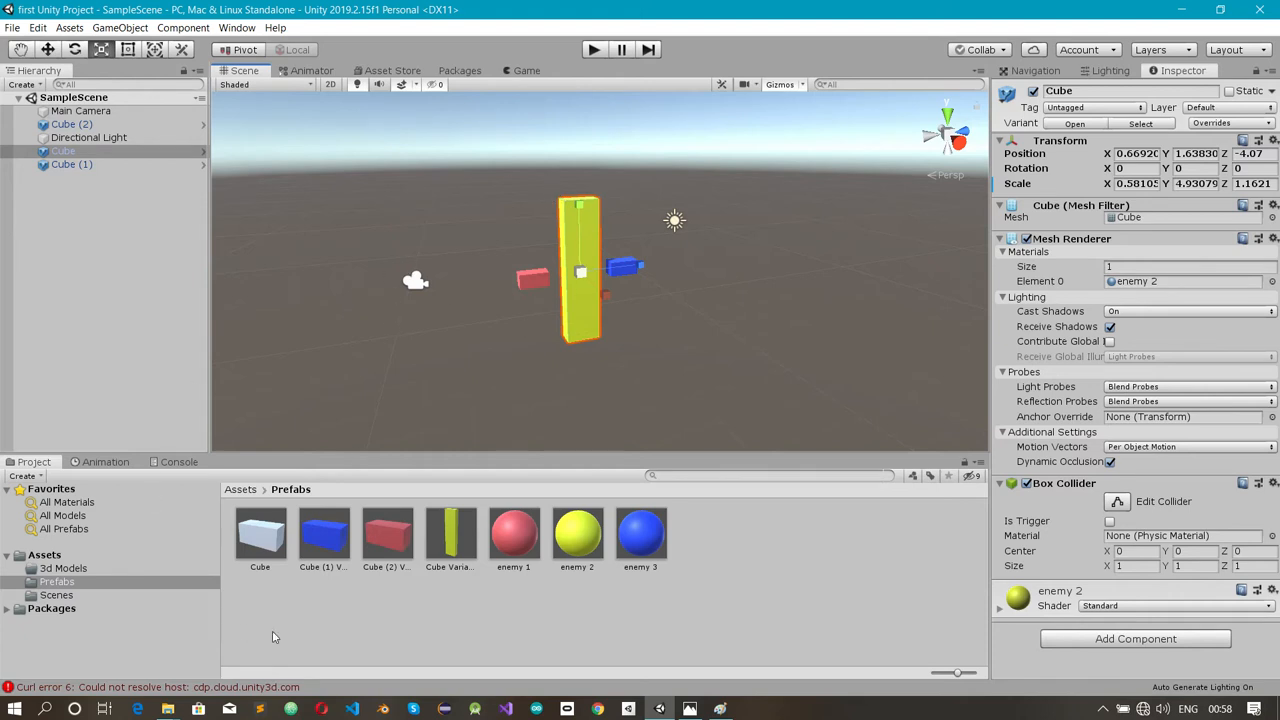
- Rename the SampleScene asset in the Scenes folder to Scene 1 and reload it with its object list expanded
left_click(44, 555)
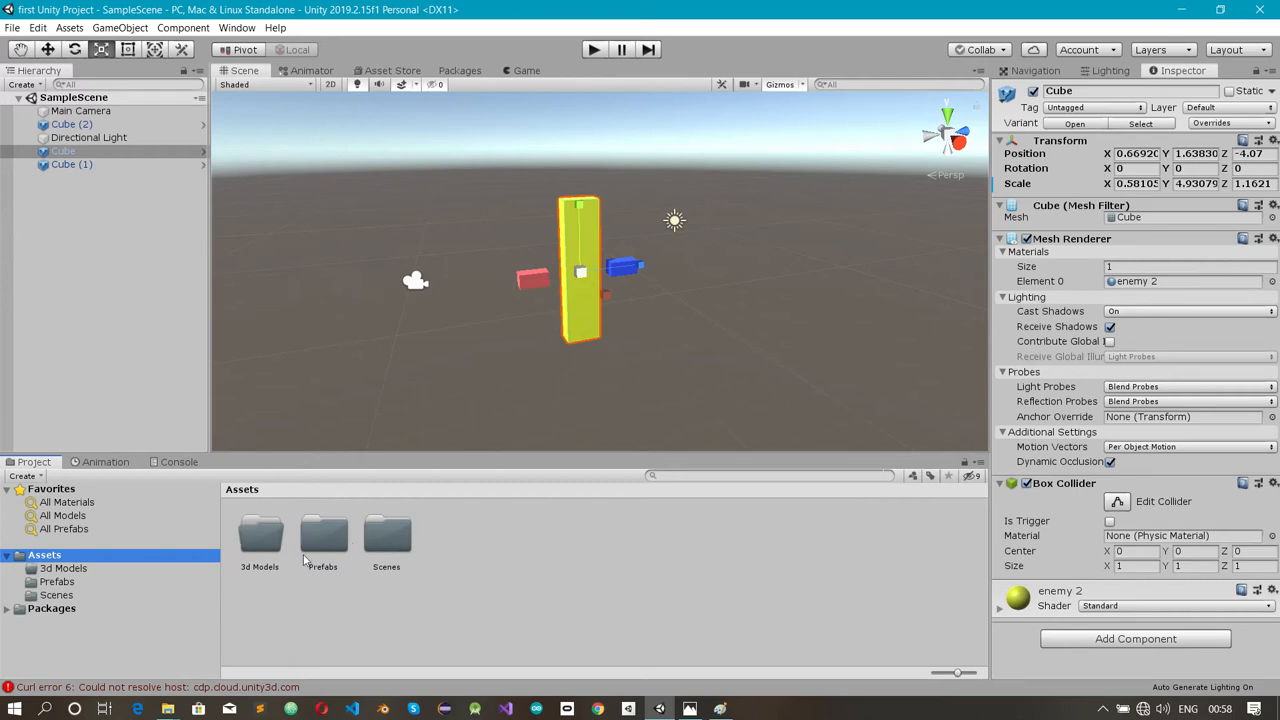
double_click(376, 540)
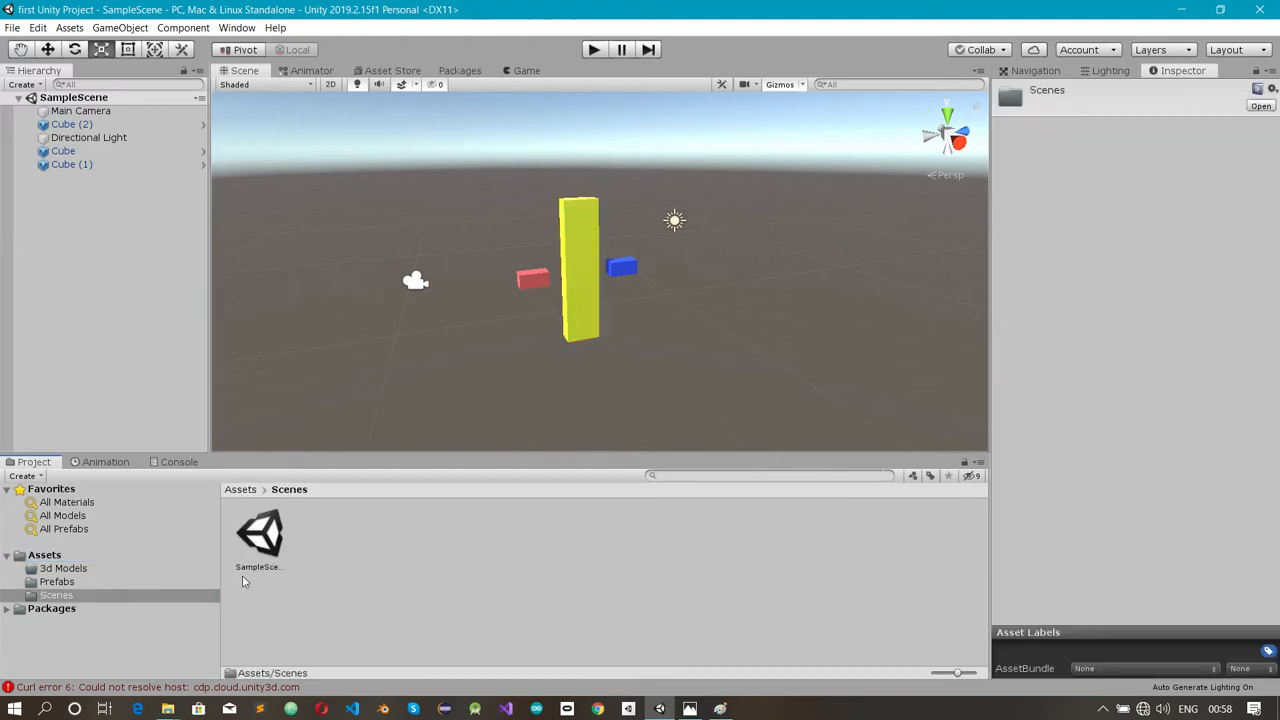
left_click(263, 545)
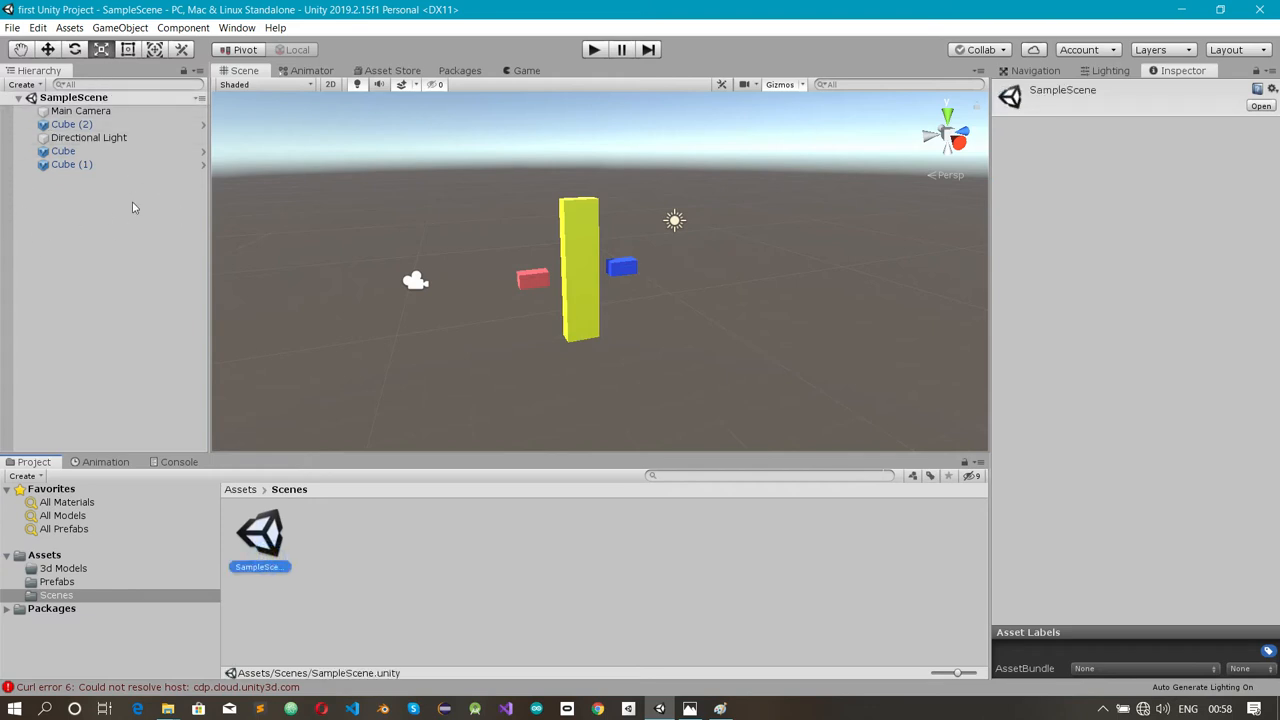
left_click(267, 567)
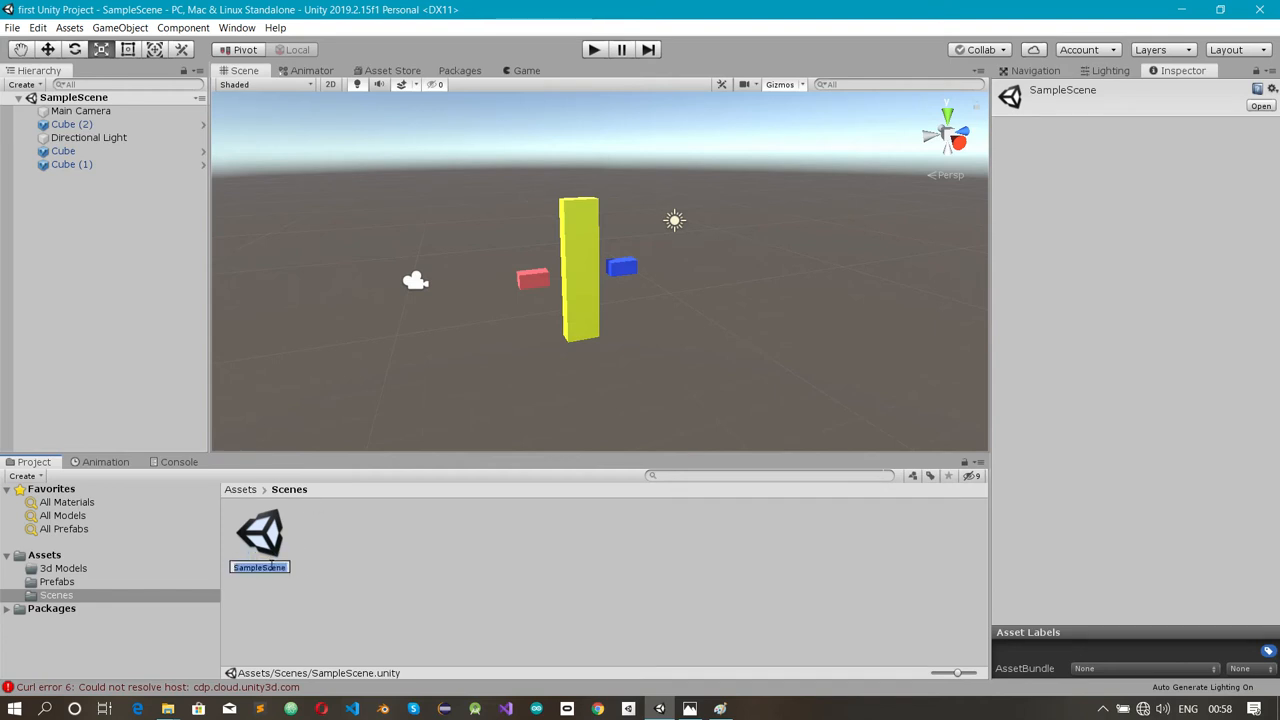
type("Scene 1")
key("Return")
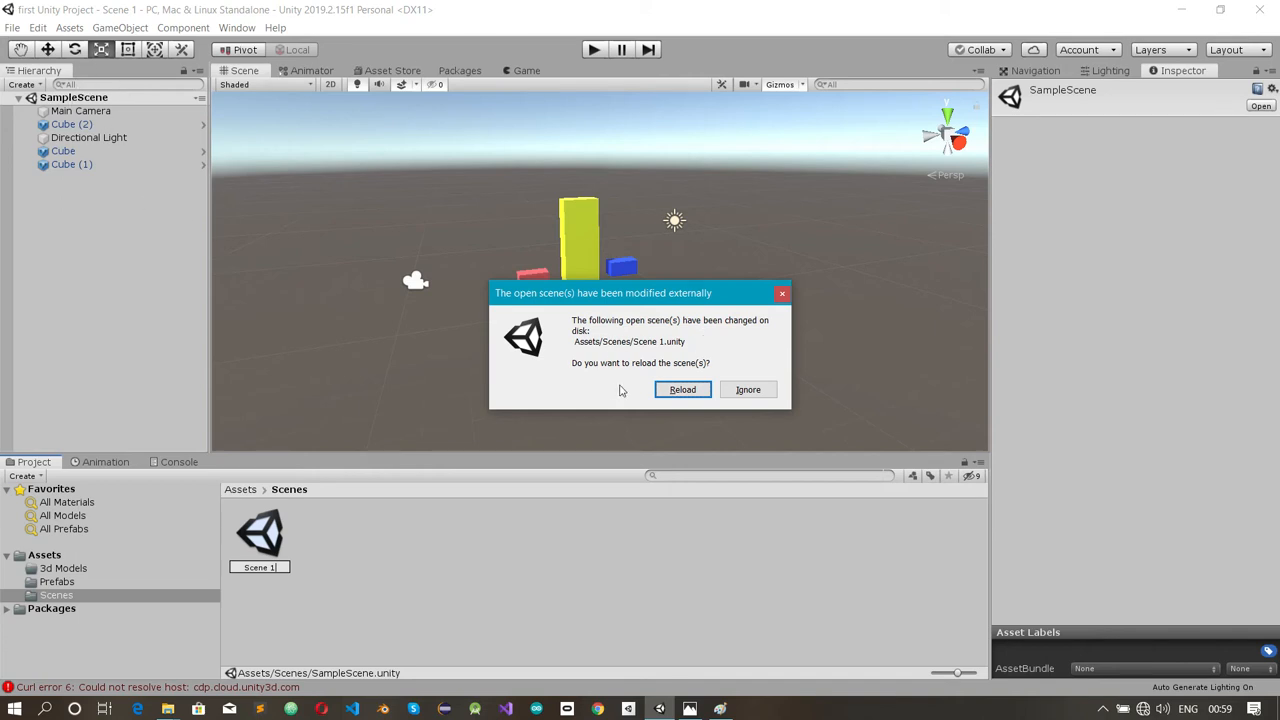
left_click(672, 390)
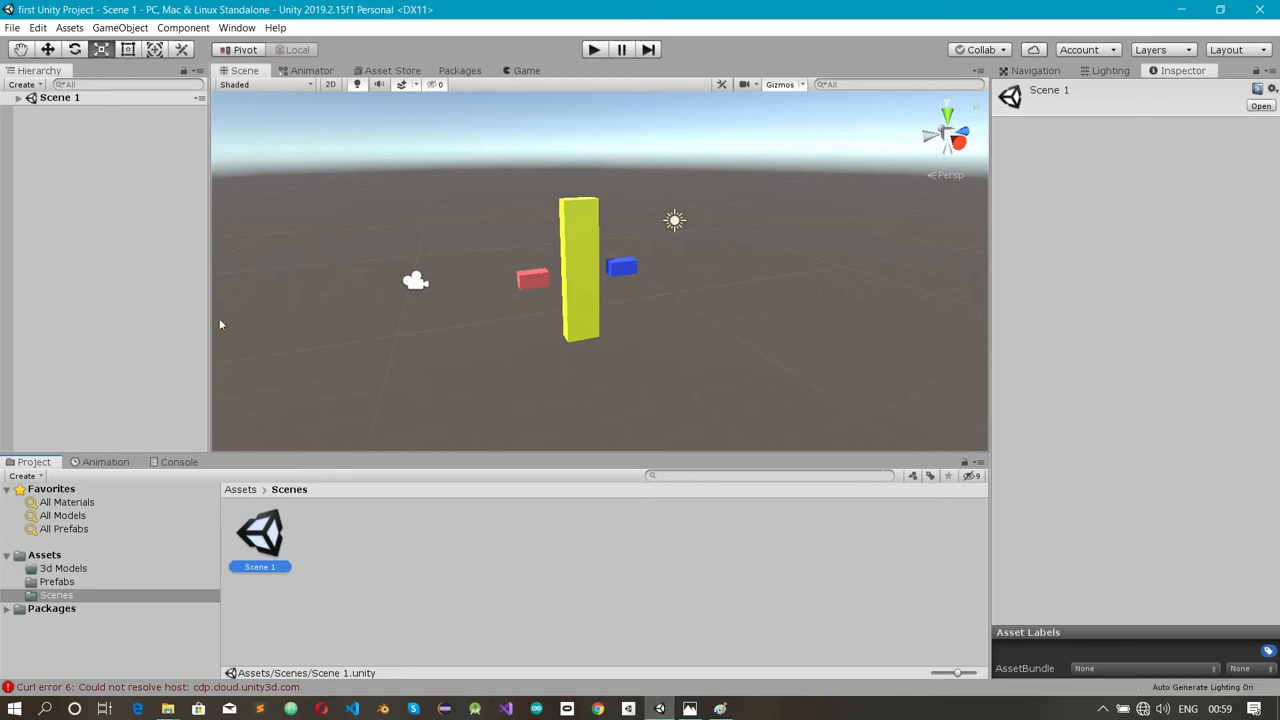
left_click(30, 100)
left_click(16, 99)
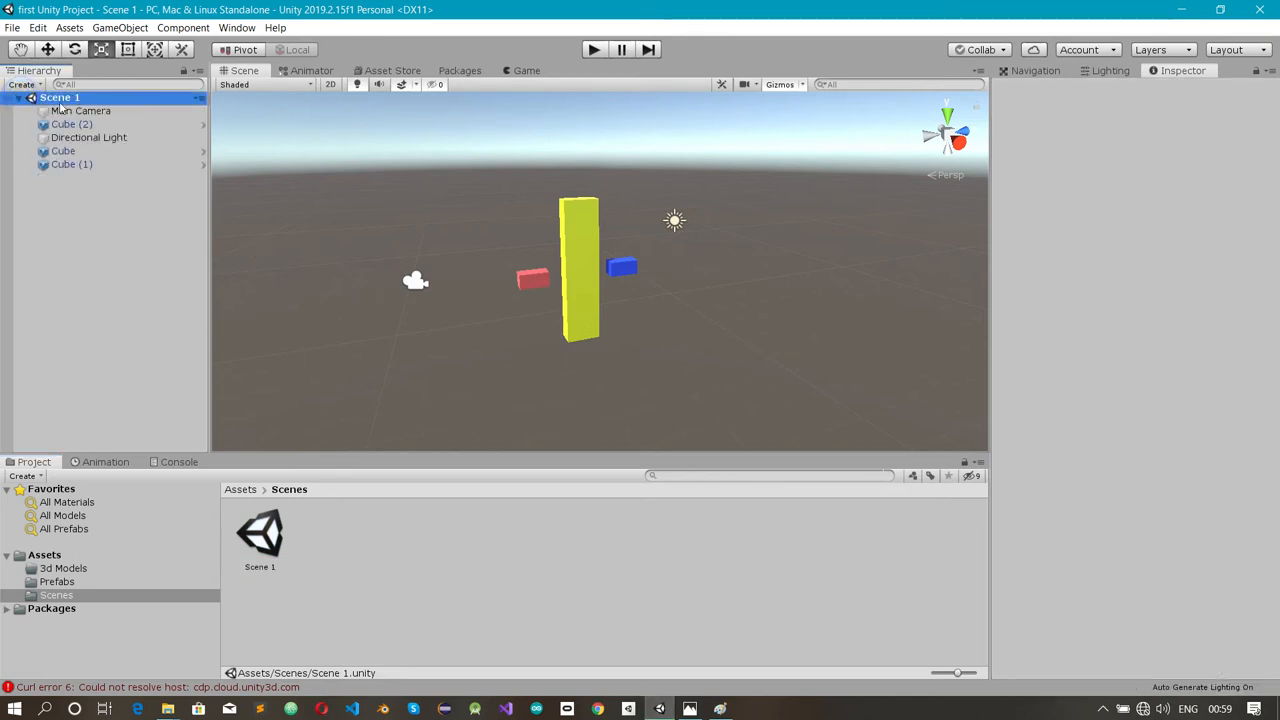
right_click(363, 545)
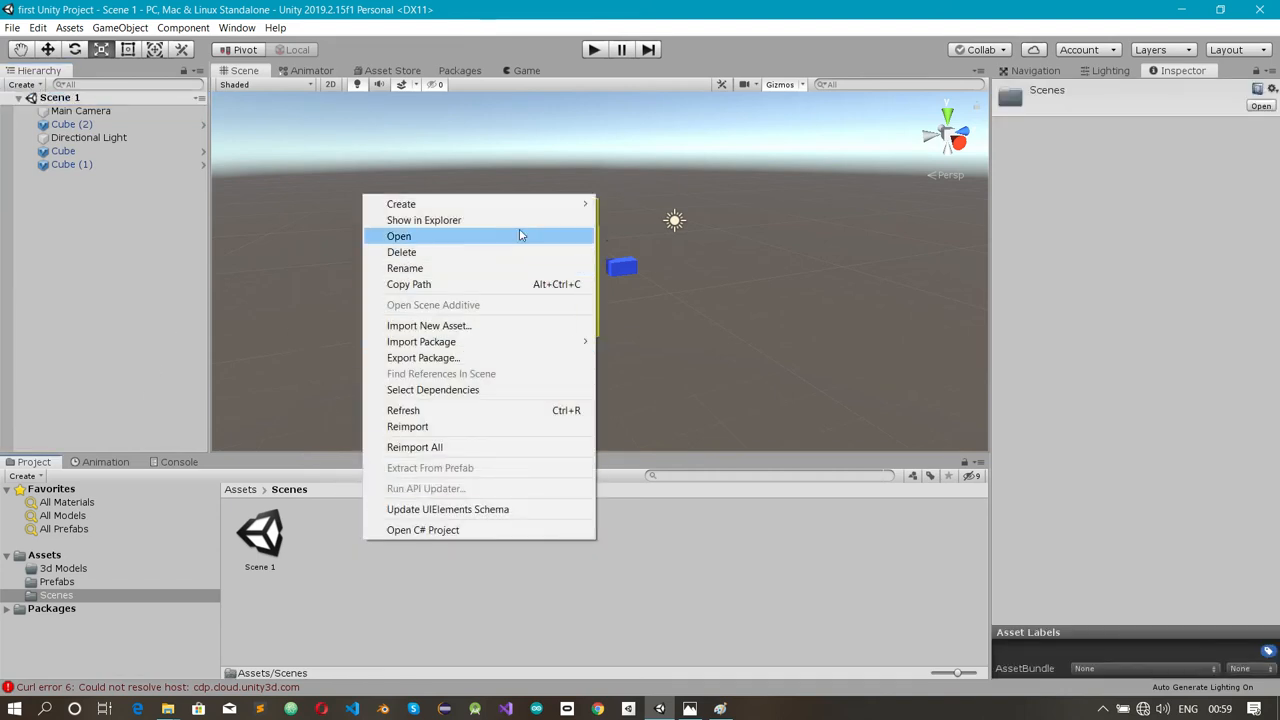
mouse_move(515, 210)
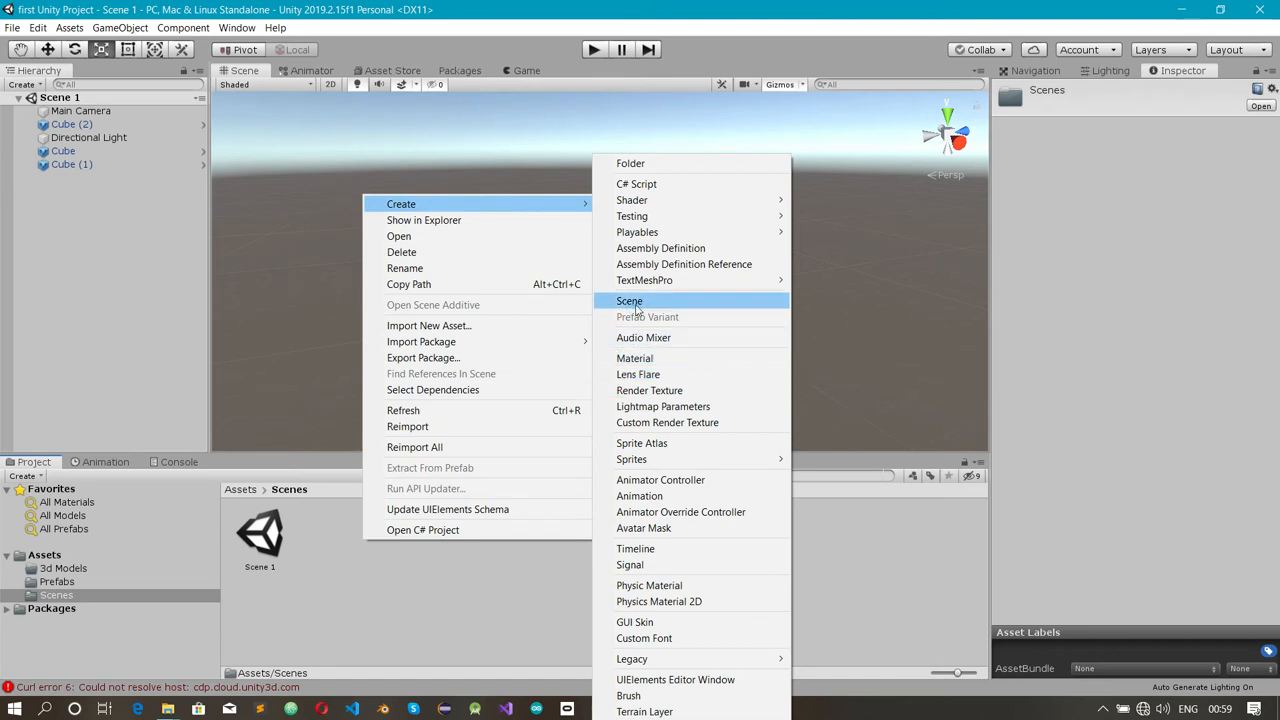
left_click(85, 289)
- Create a new untitled scene and return to Scene 1 without saving it
left_click(11, 28)
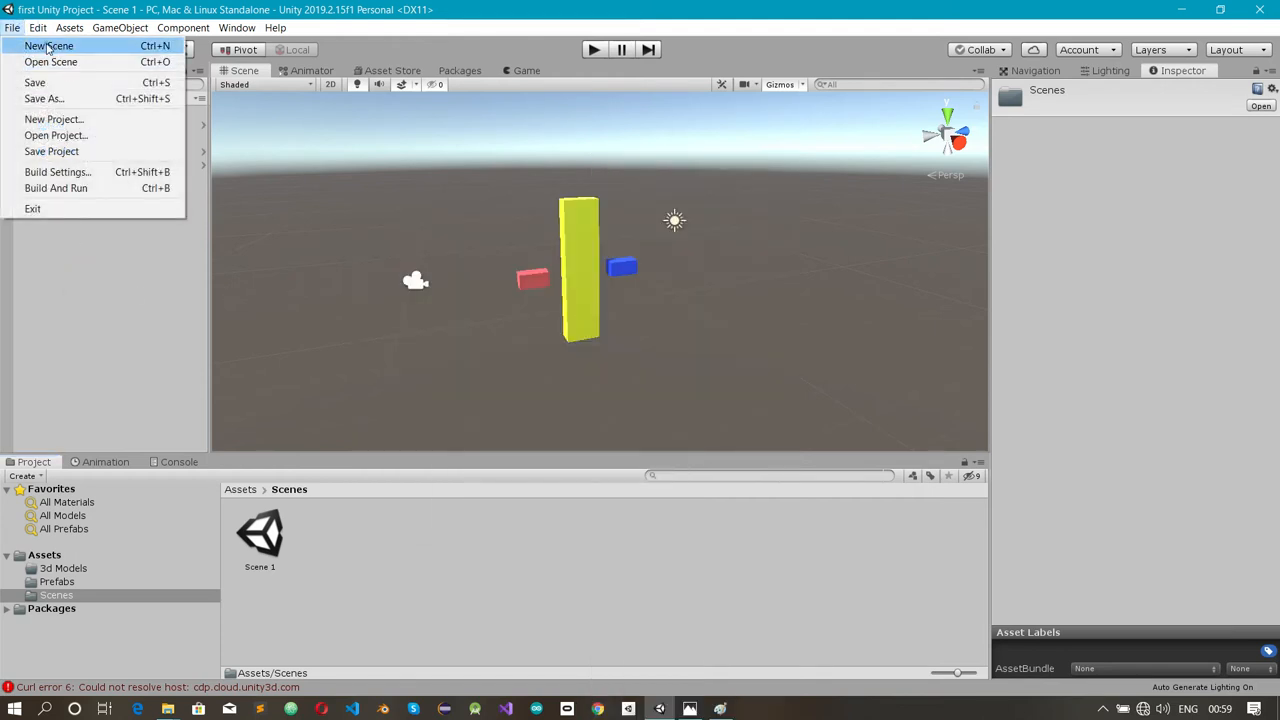
left_click(48, 46)
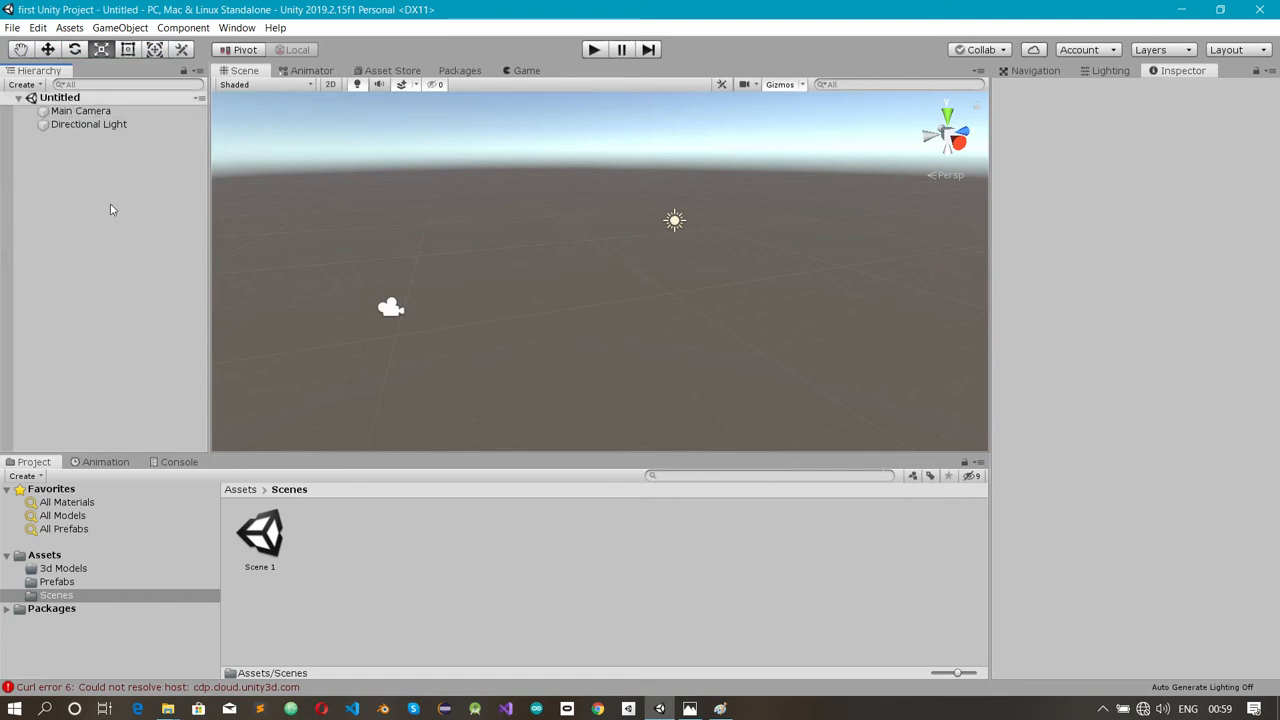
double_click(262, 538)
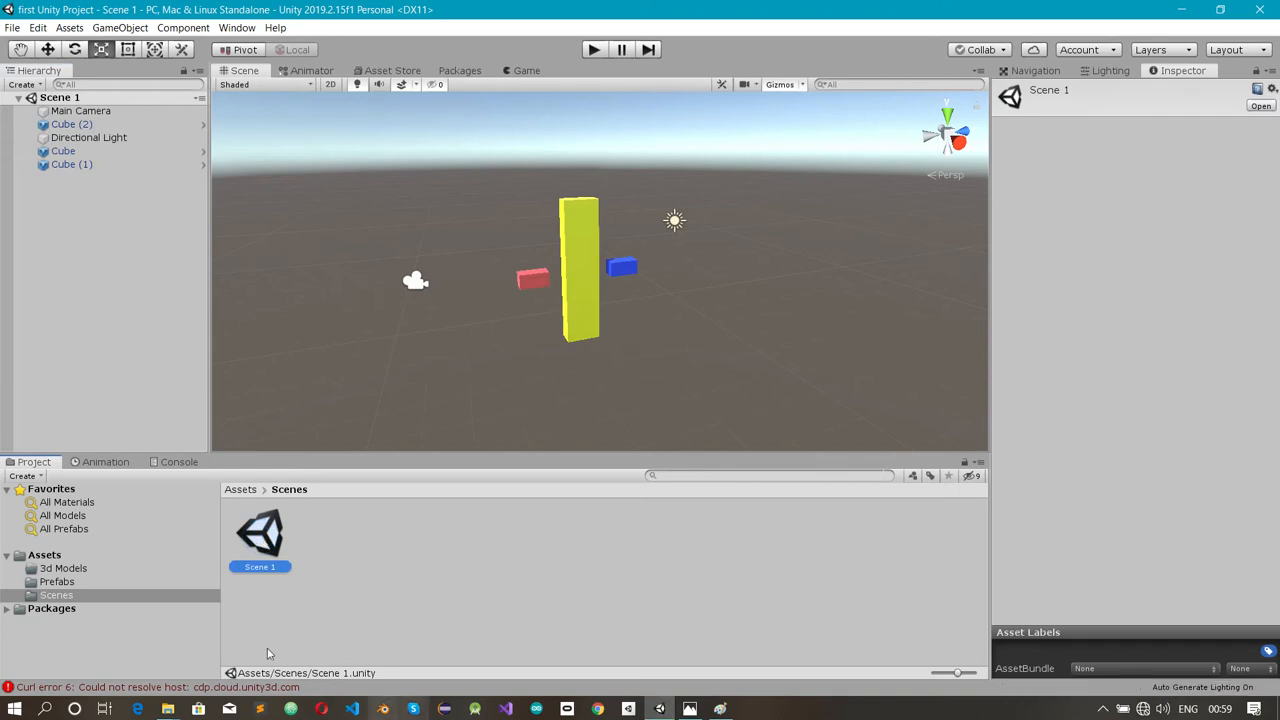
left_click(12, 27)
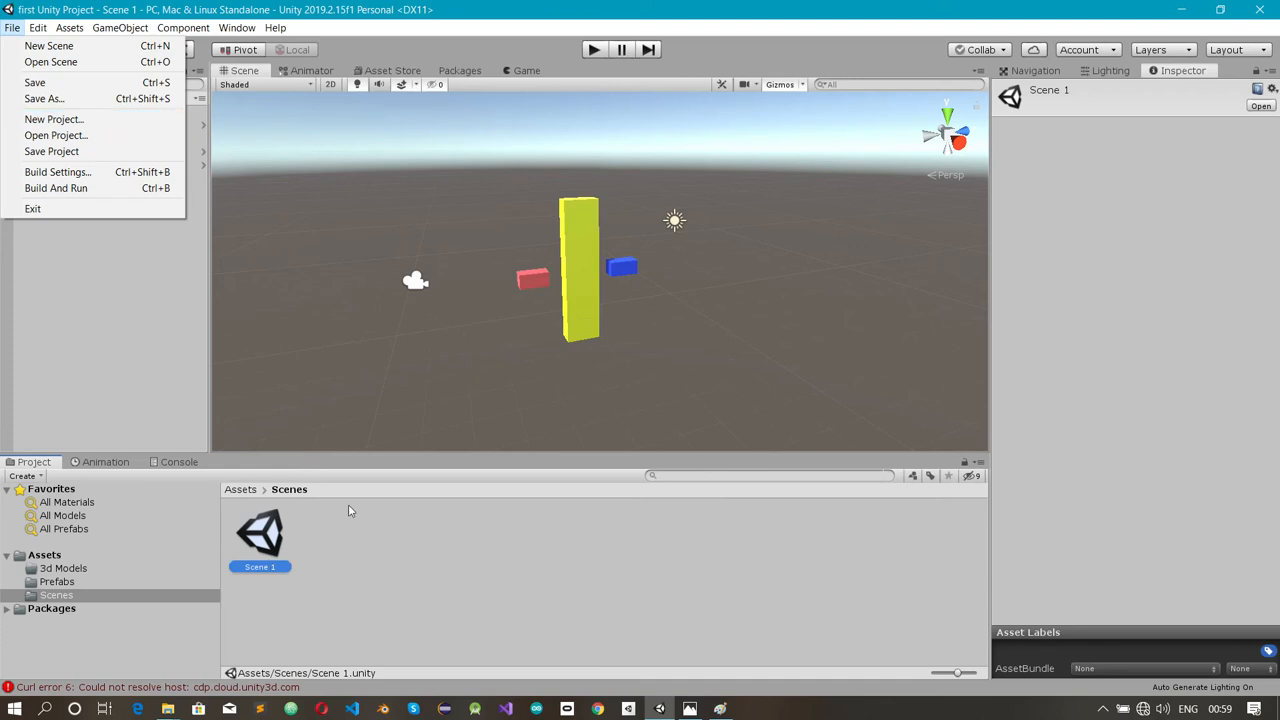
left_click(436, 566)
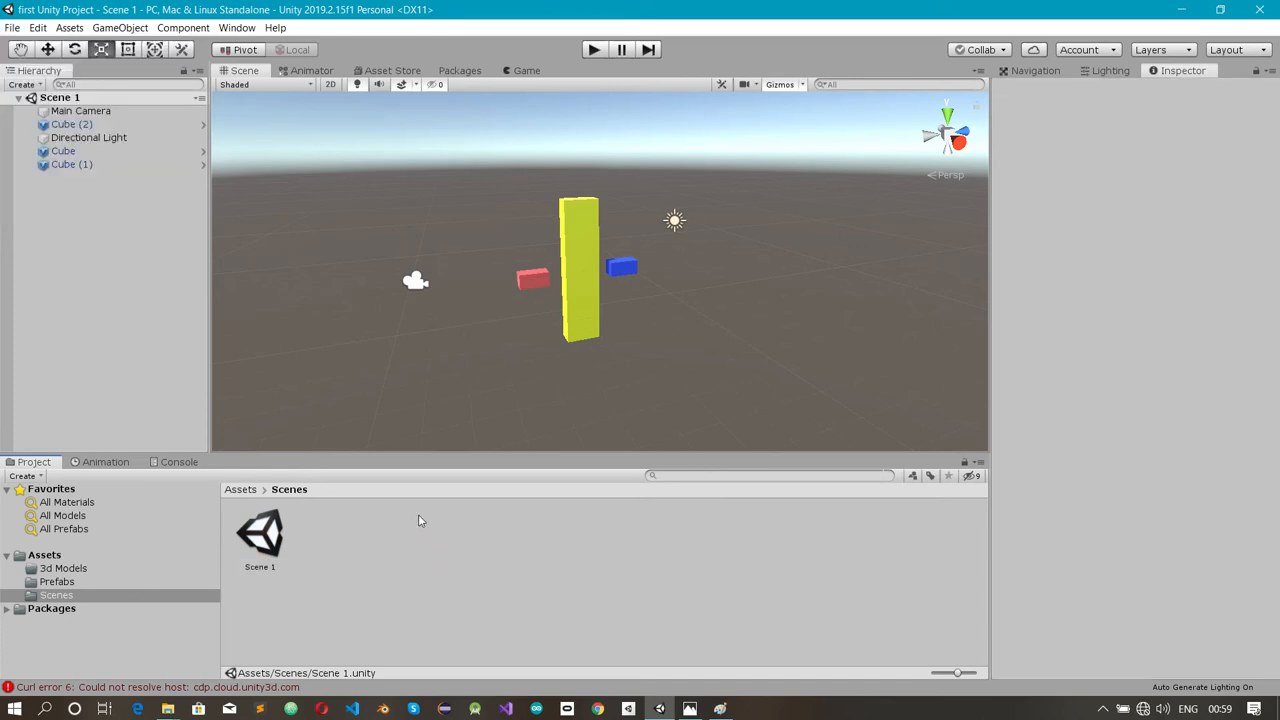
- Create a scene asset named Scene 2 in the Scenes folder and open it
right_click(355, 526)
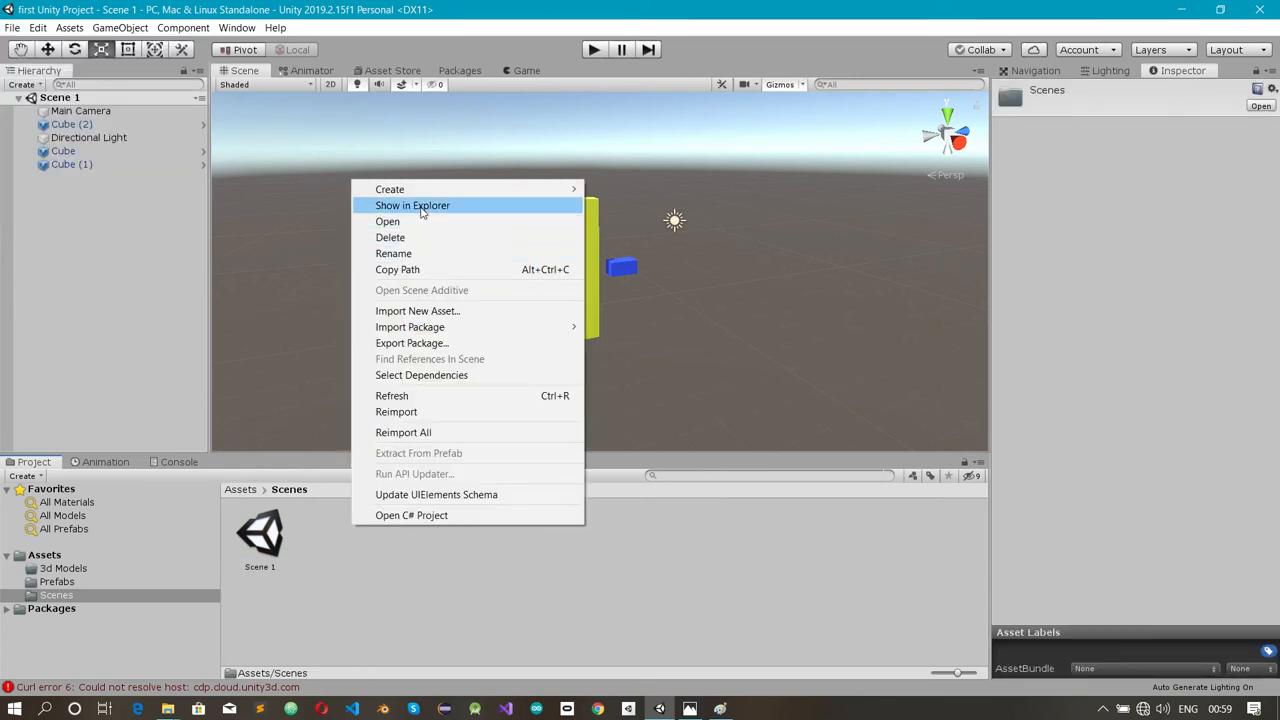
mouse_move(400, 189)
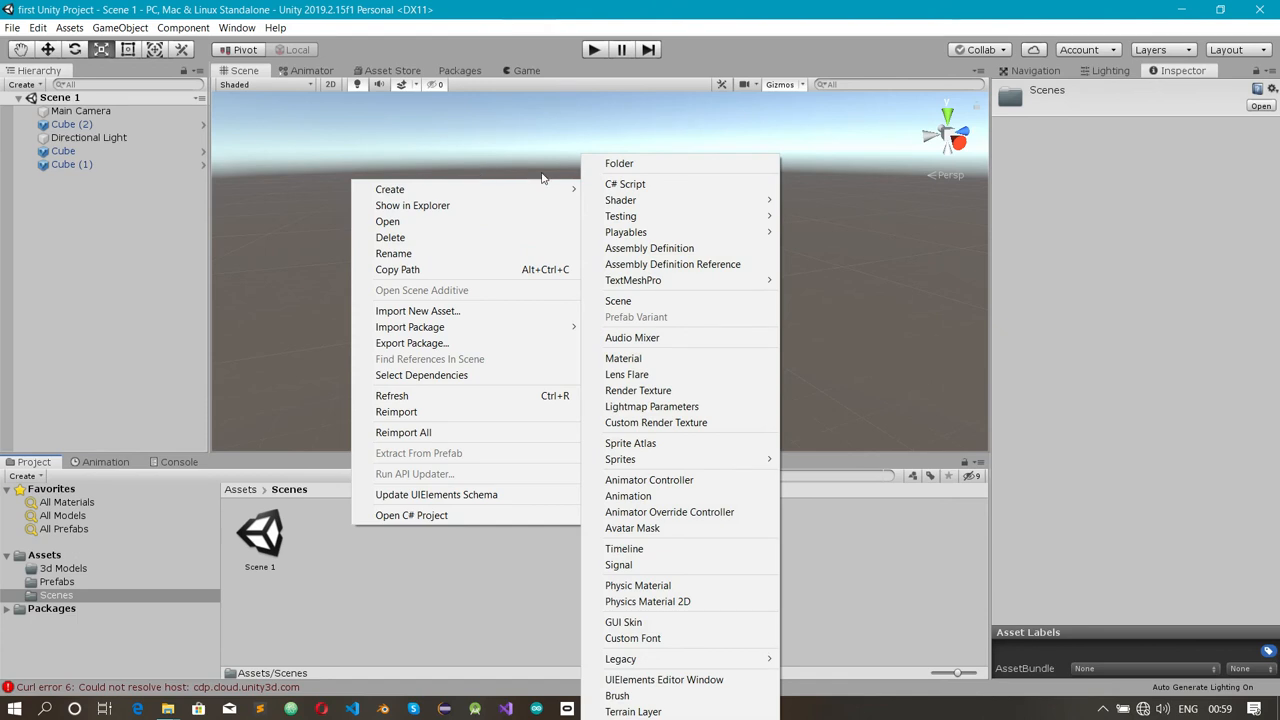
left_click(630, 300)
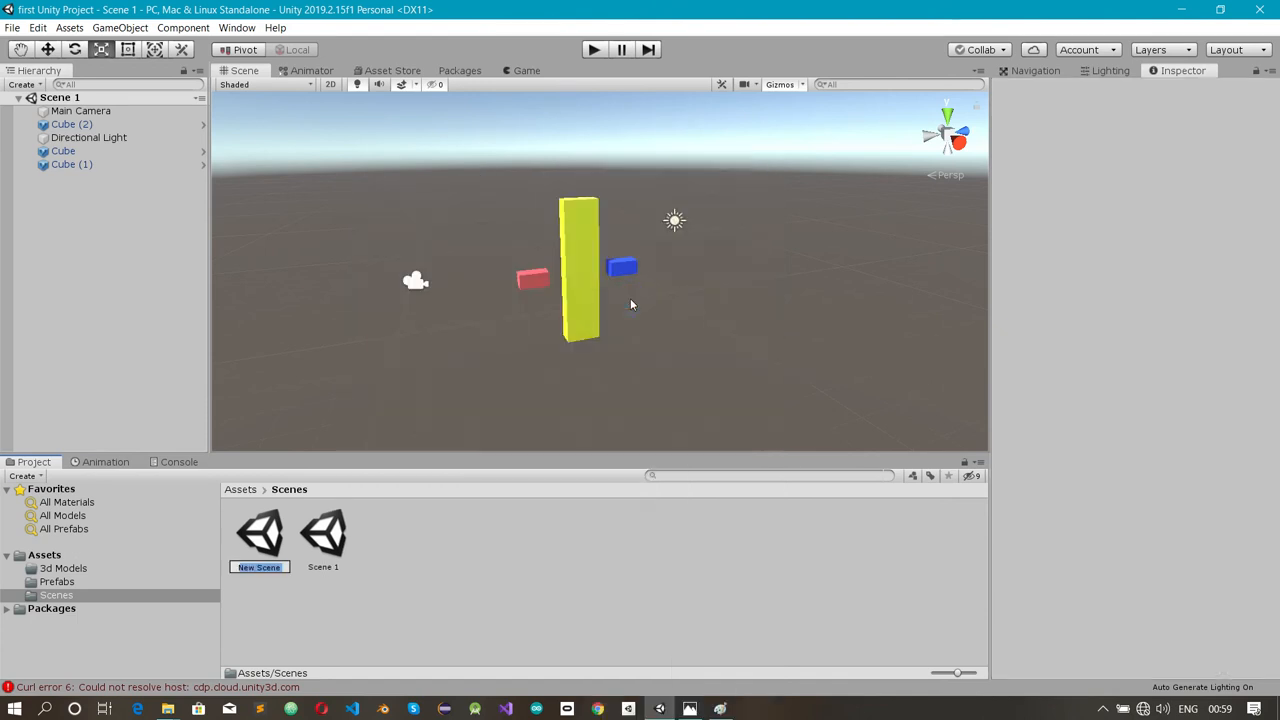
type("Scene 2")
key("Return")
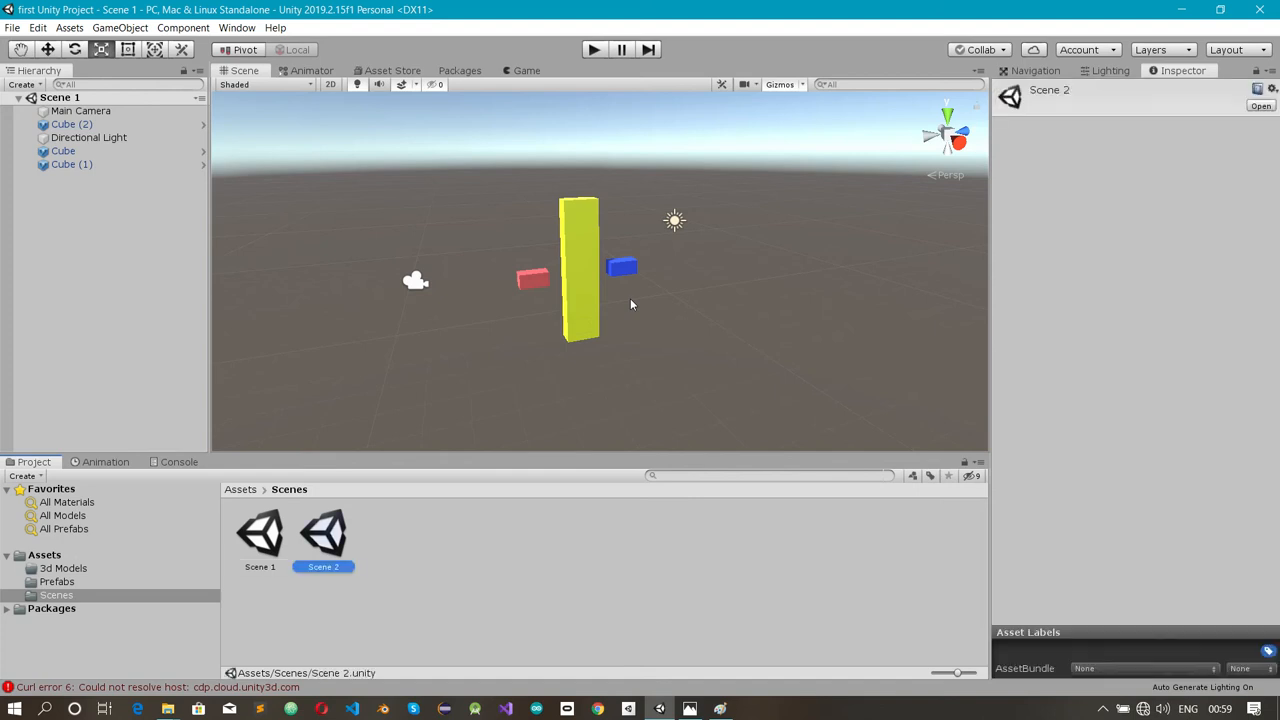
left_click(260, 606)
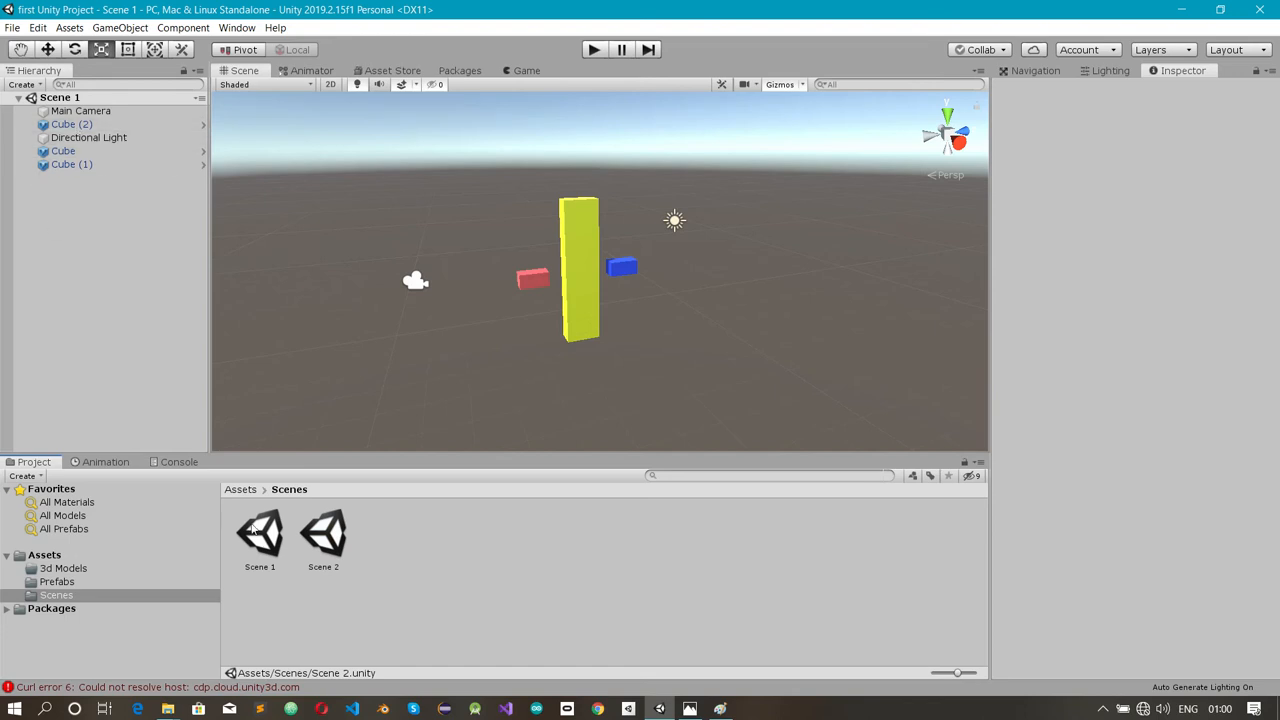
double_click(330, 540)
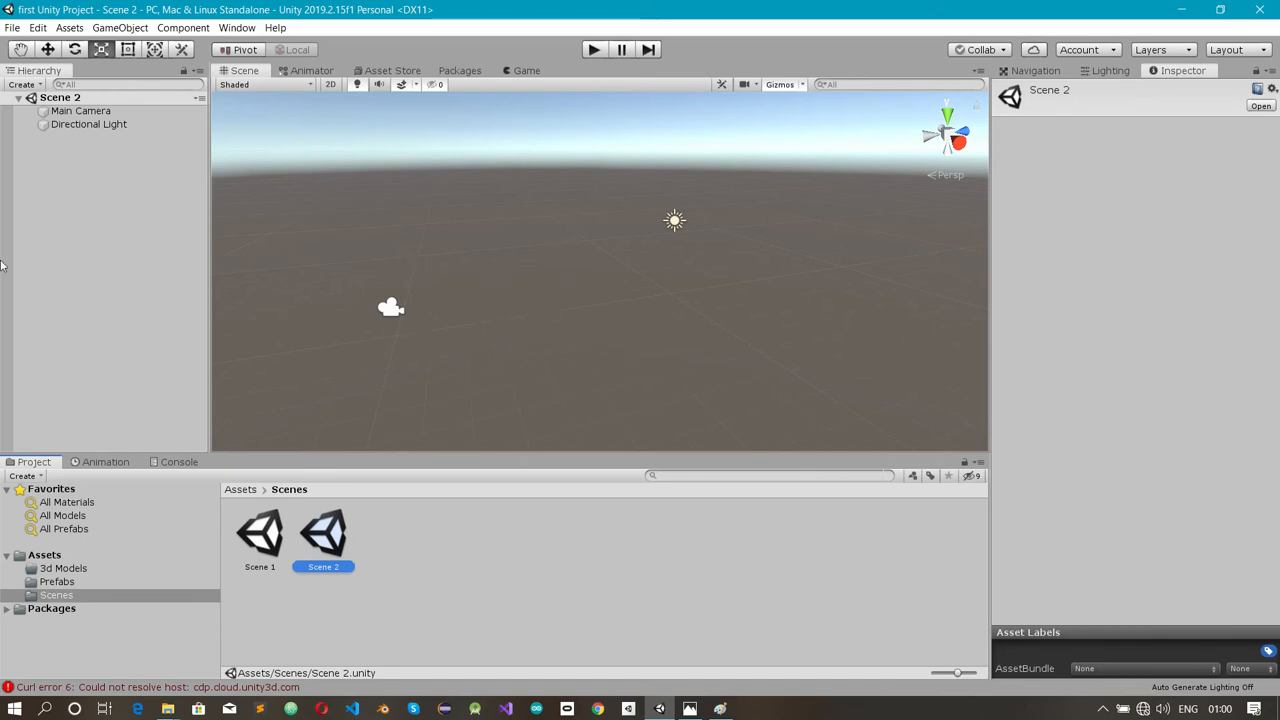
- Add a 3D plane to Scene 2 and scale it uniformly to about 0.97
left_click(116, 30)
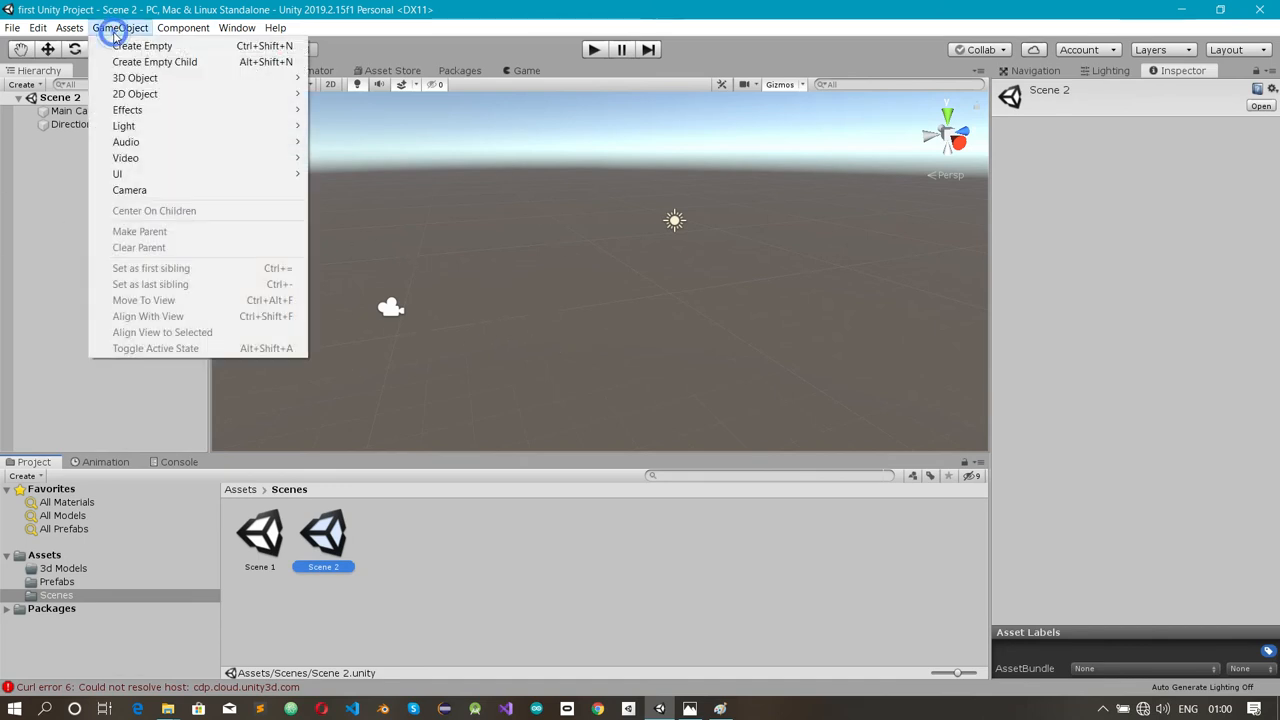
mouse_move(150, 78)
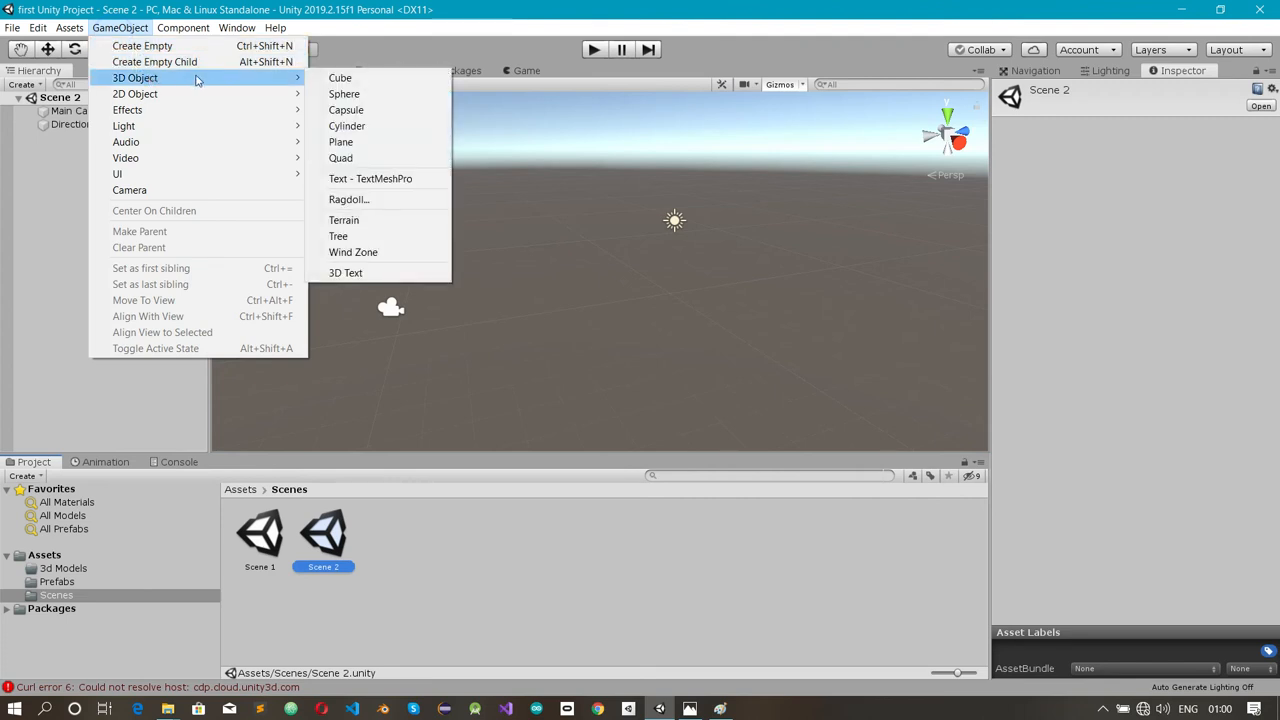
mouse_move(301, 81)
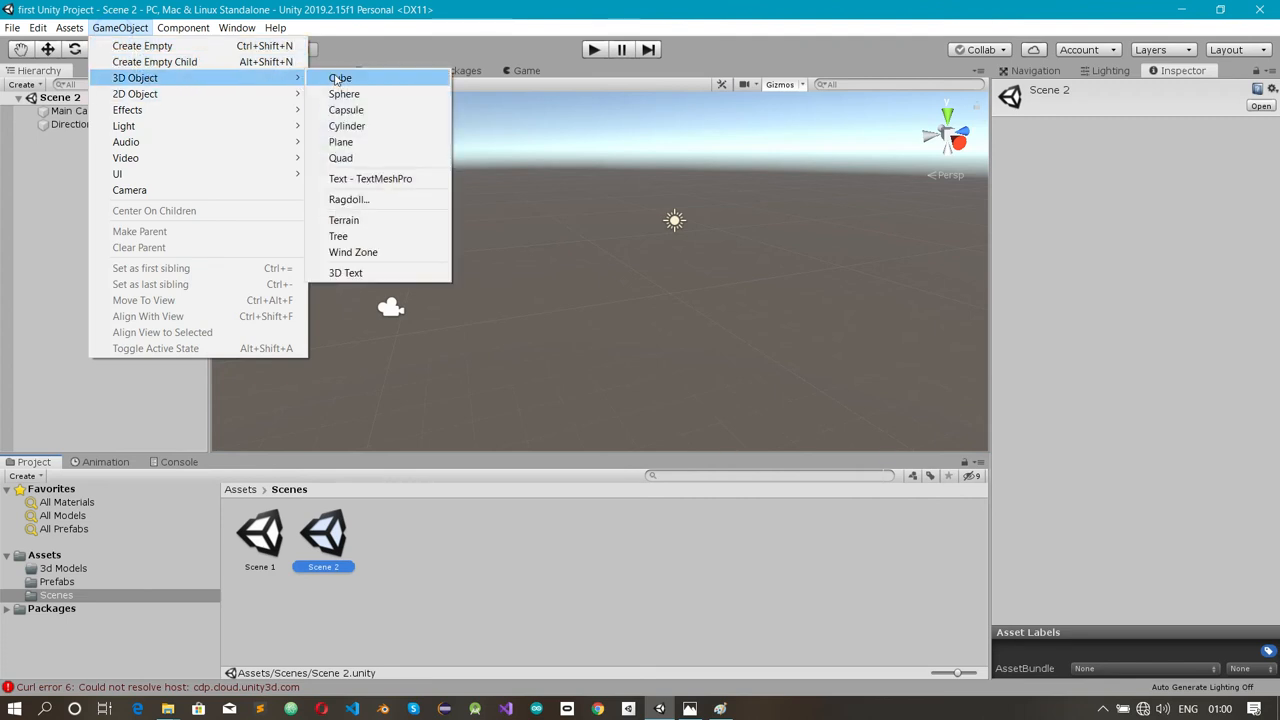
left_click(340, 142)
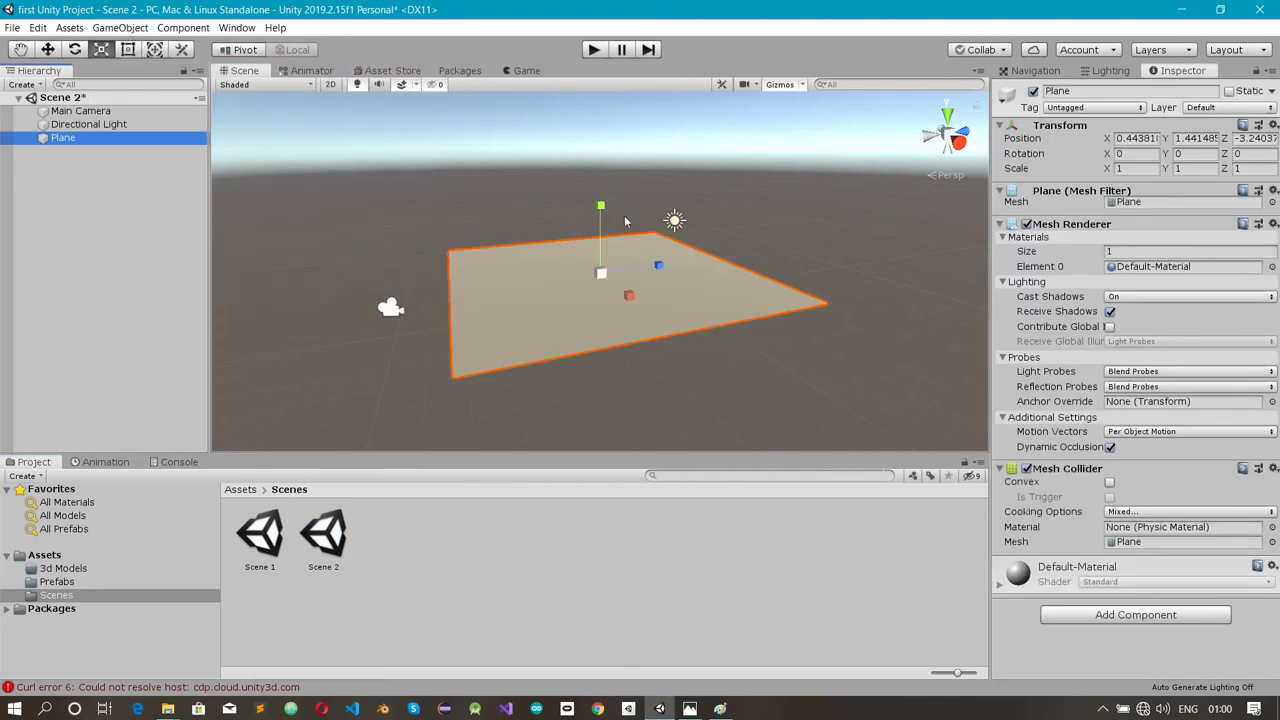
left_click_drag(719, 281, 594, 300, "alt")
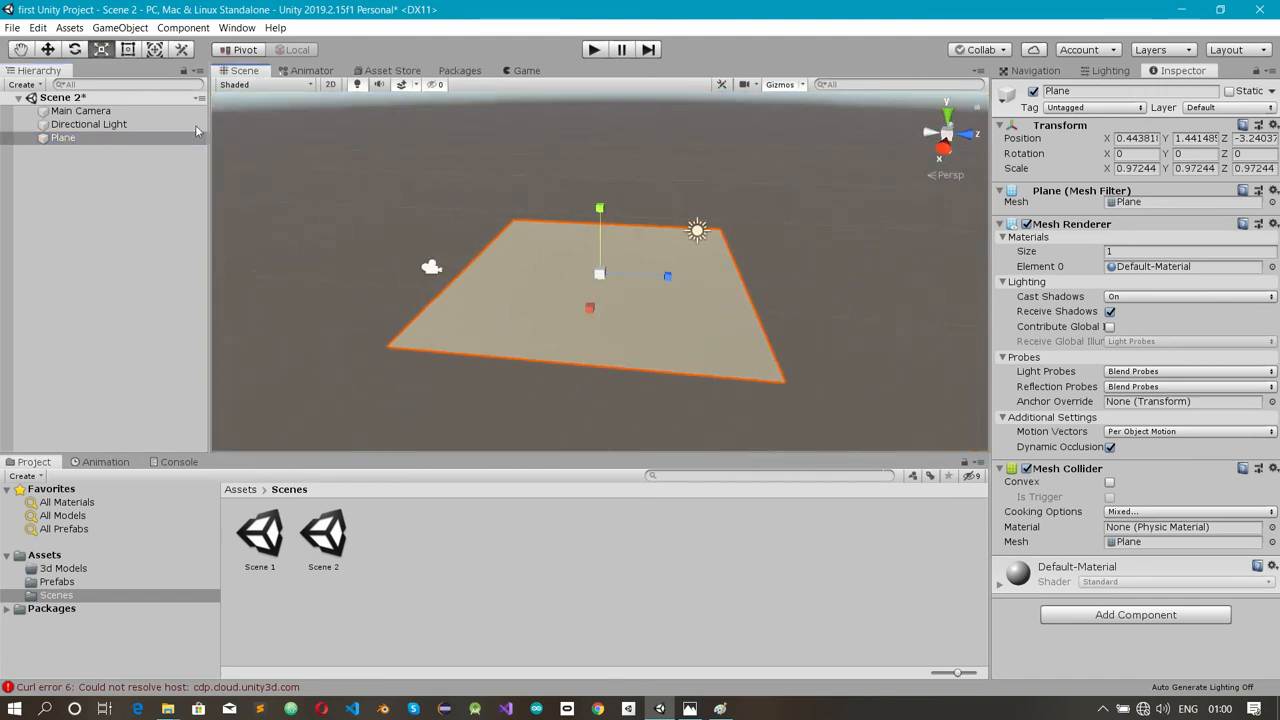
- Add a 3D sphere and raise it above the plane to a Y position of about 2.17
left_click(140, 28)
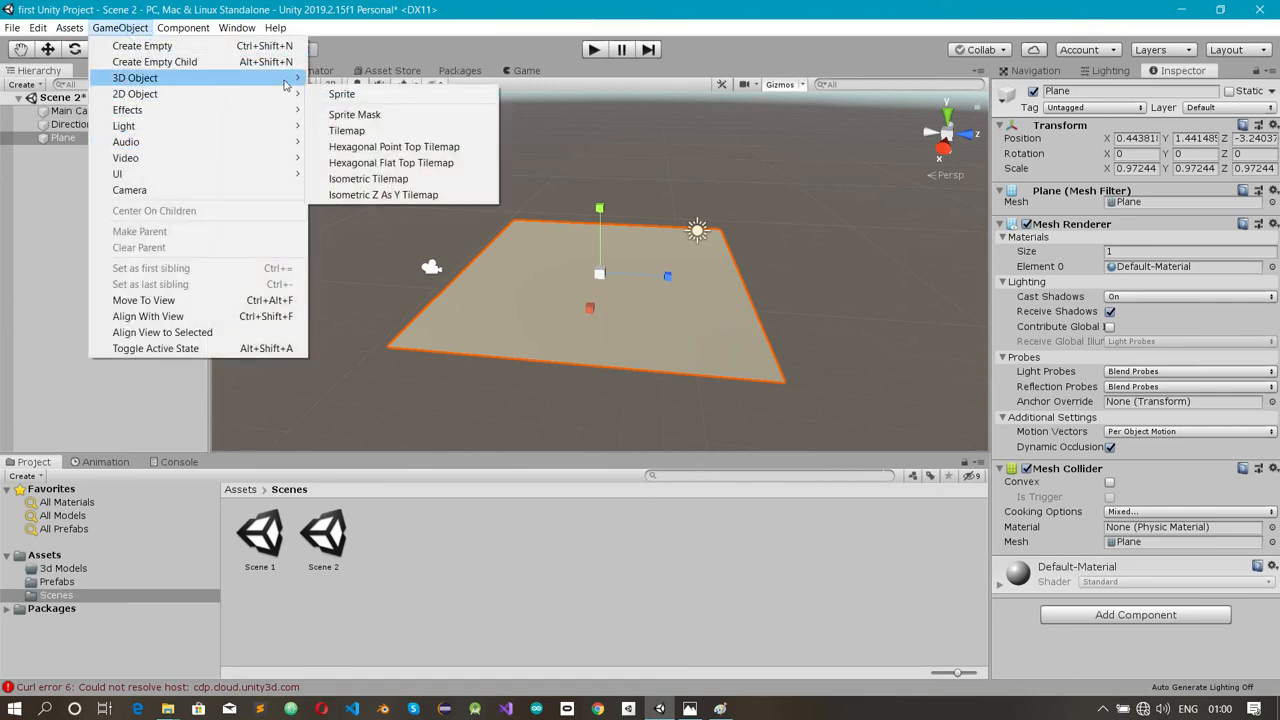
mouse_move(286, 80)
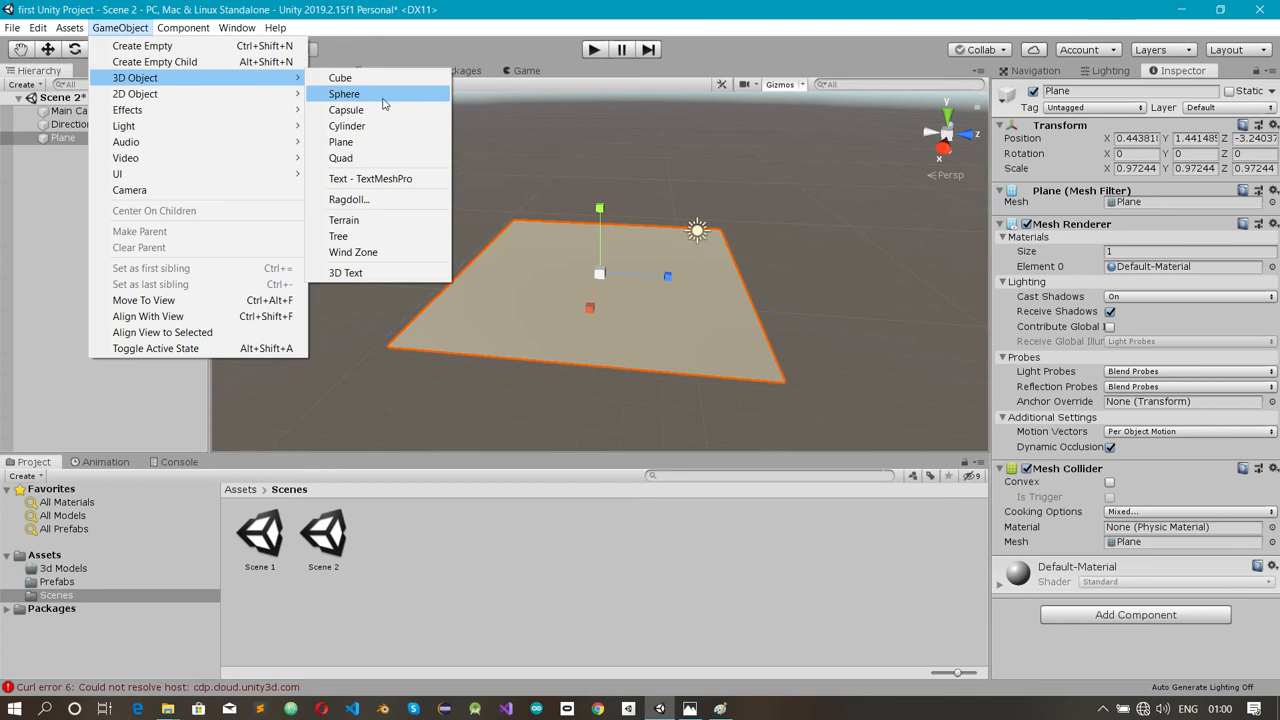
left_click(383, 100)
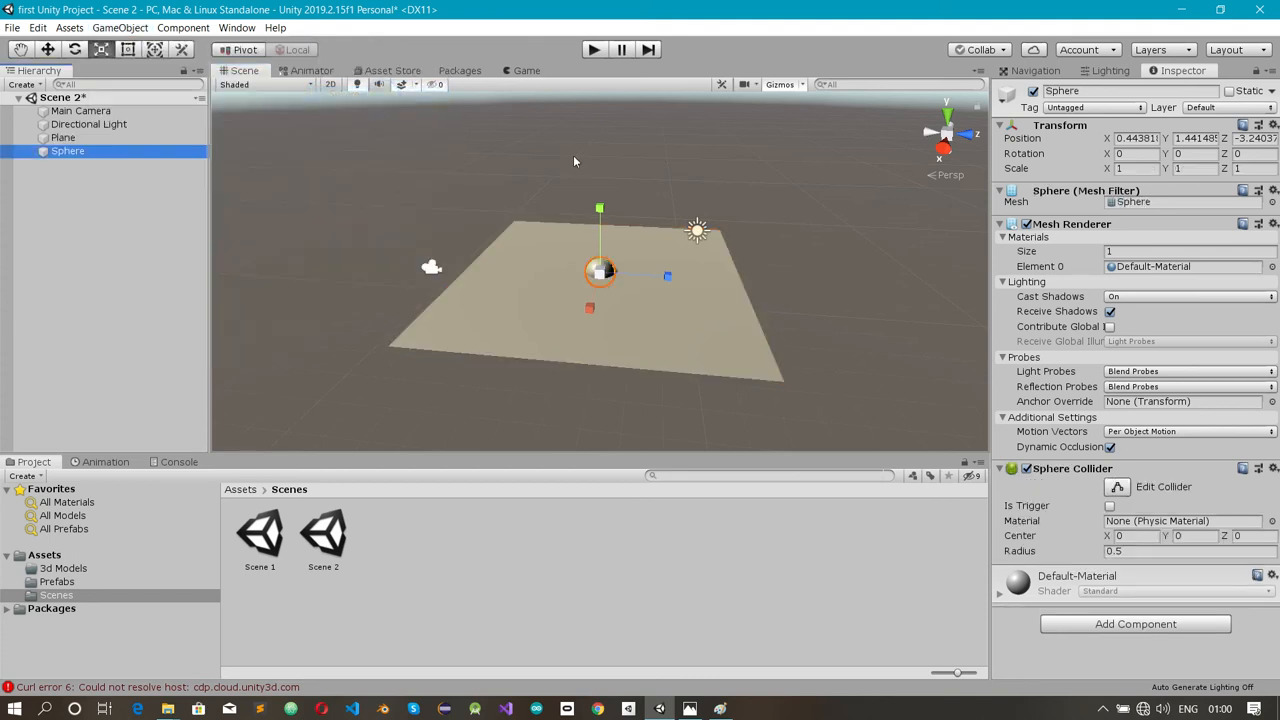
left_click(56, 50)
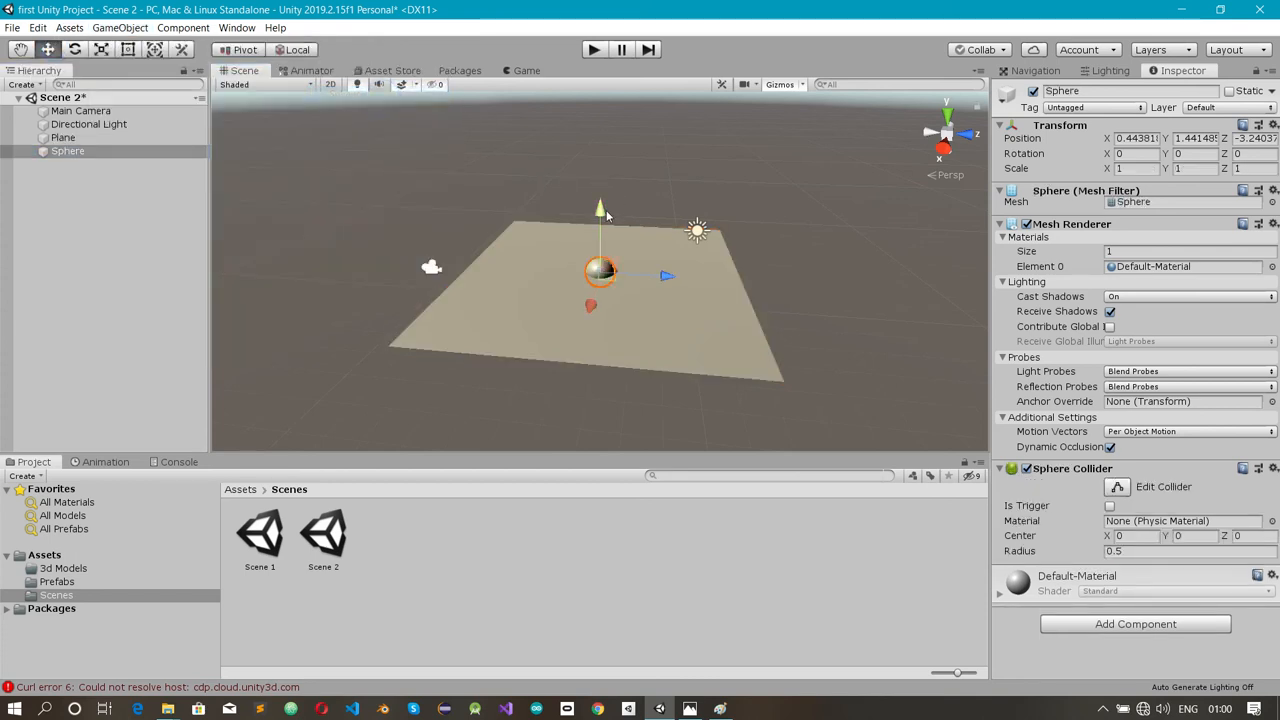
left_click_drag(606, 215, 600, 186)
scroll(592, 195, "up", 5)
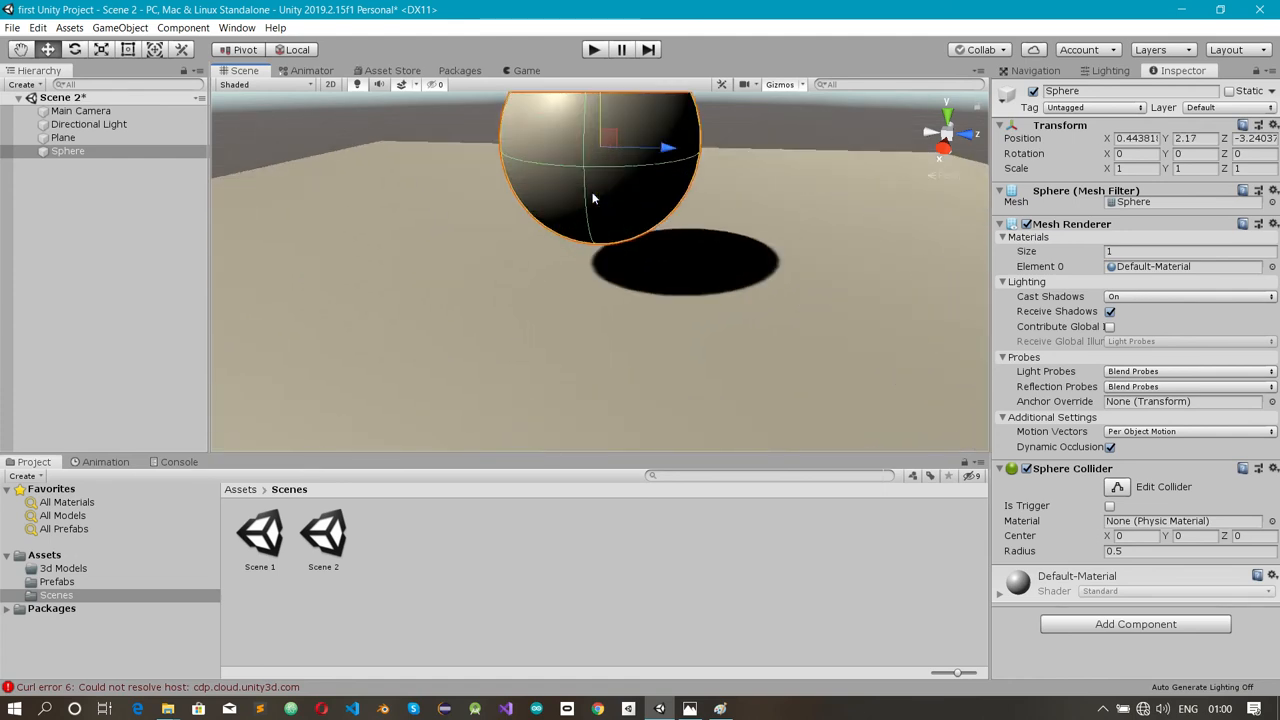
scroll(592, 198, "down", 6)
left_click_drag(760, 185, 444, 217, "alt")
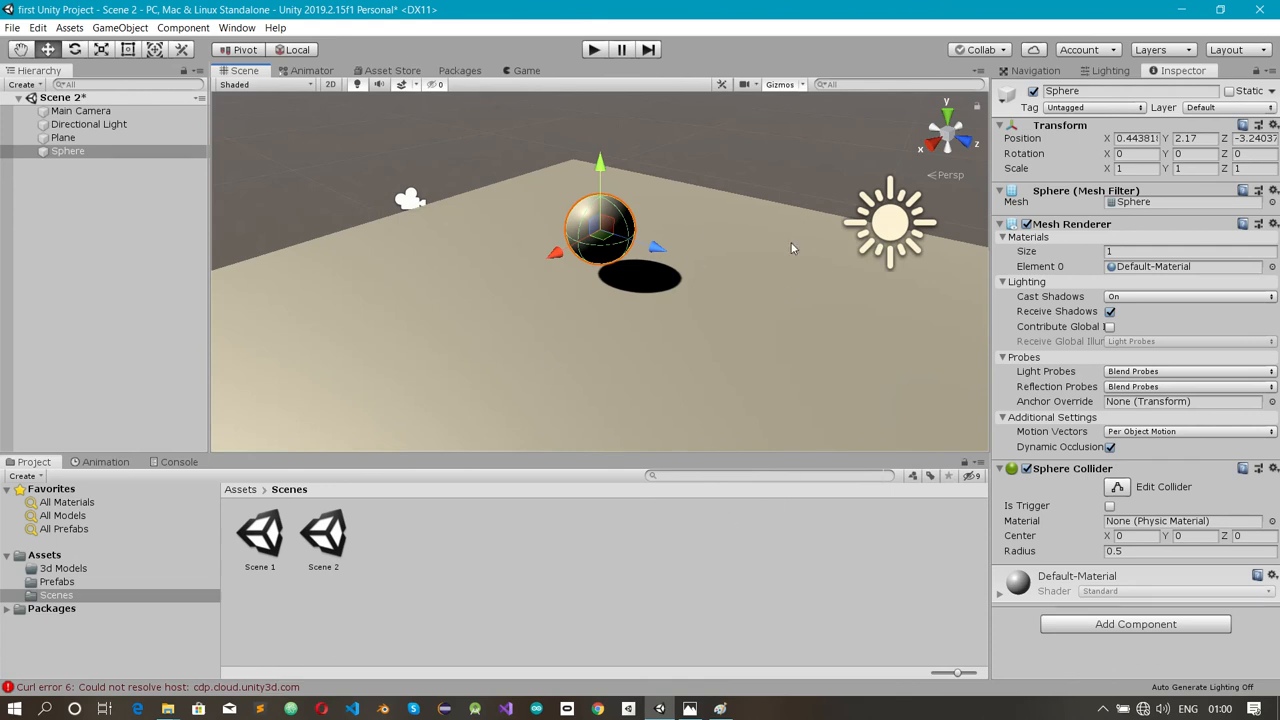
scroll(507, 280, "down", 3)
scroll(507, 280, "up", 1)
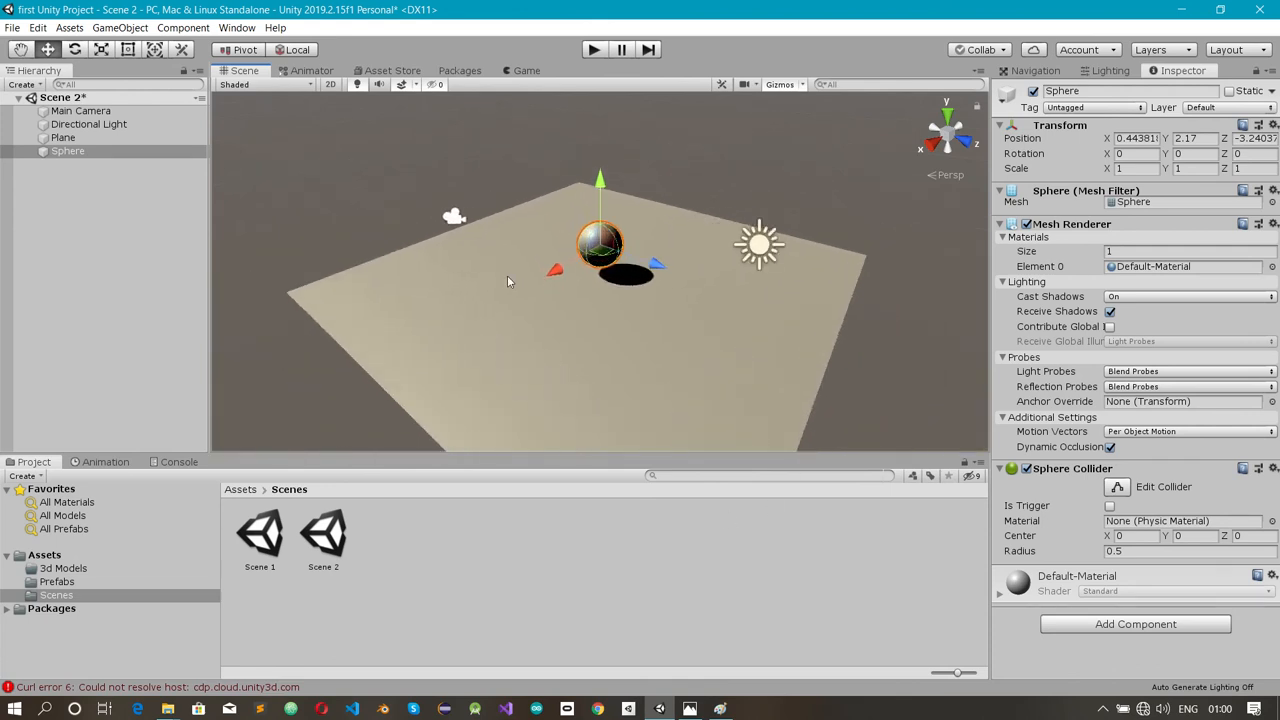
- Add a 3D cube and move it near the plane's edge, to about X 4.63 and Y 2.21
left_click(120, 27)
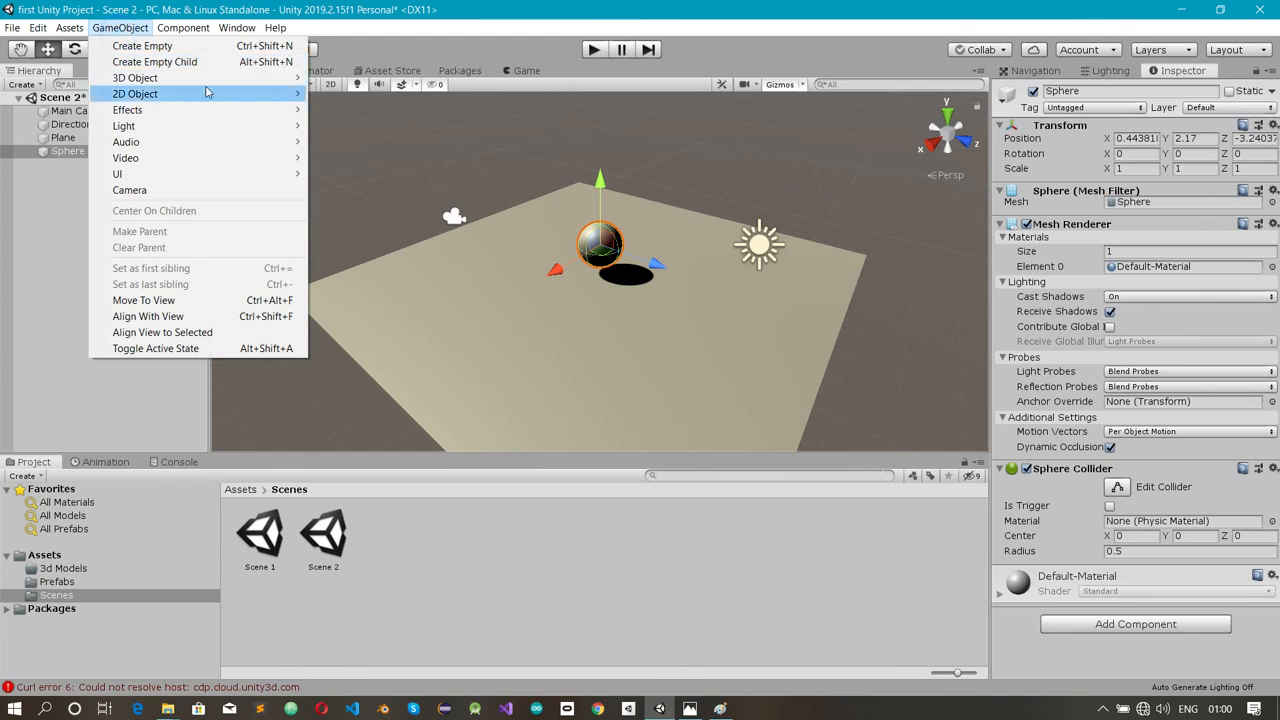
mouse_move(230, 93)
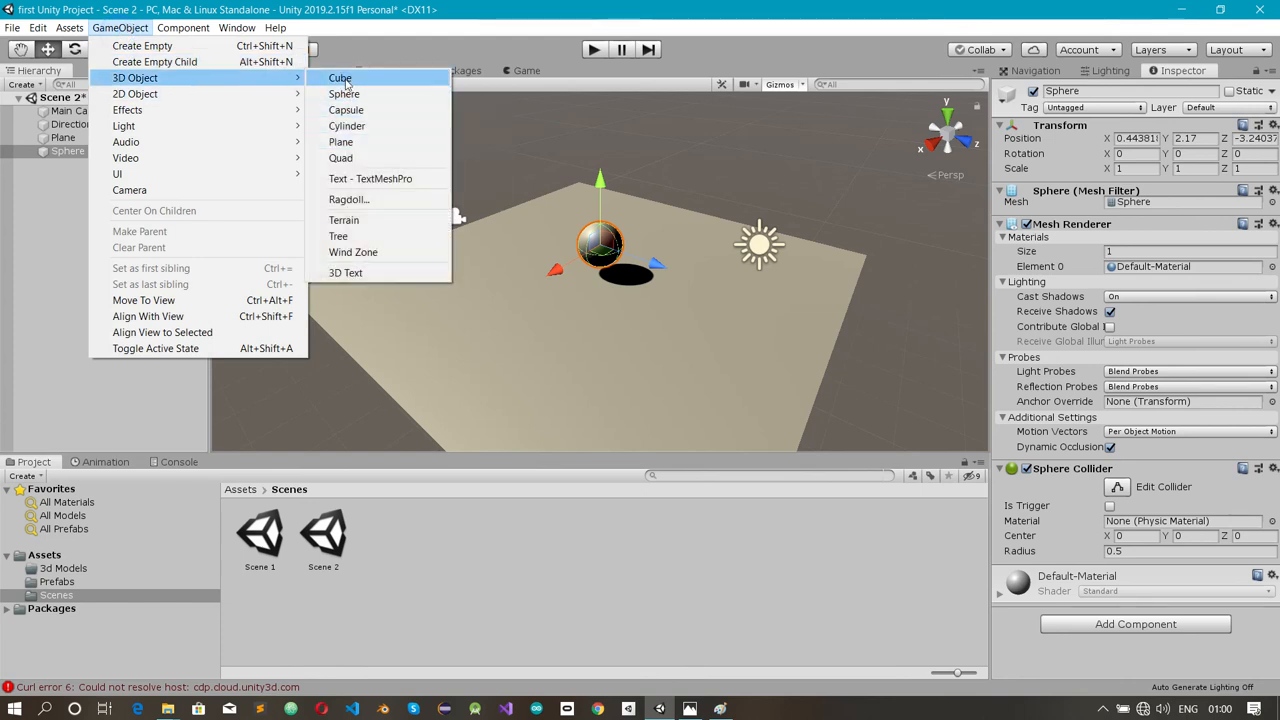
left_click(385, 78)
scroll(506, 210, "down", 4)
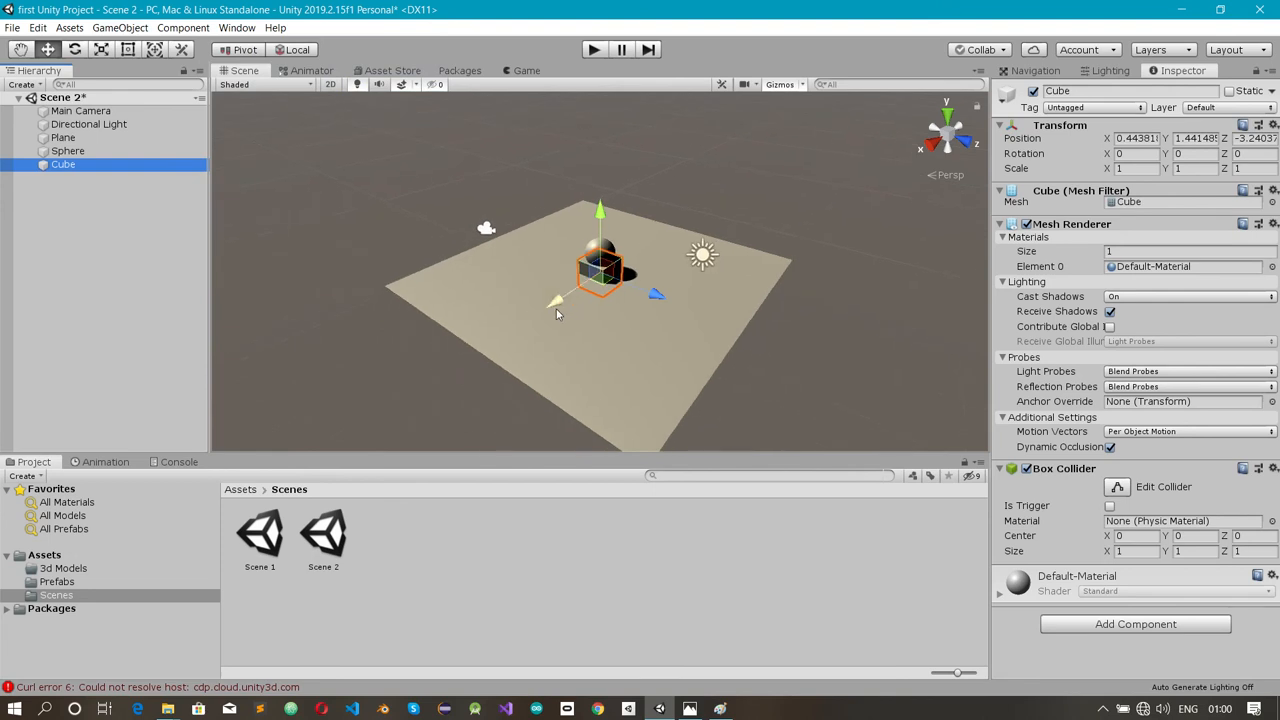
left_click_drag(552, 301, 481, 322)
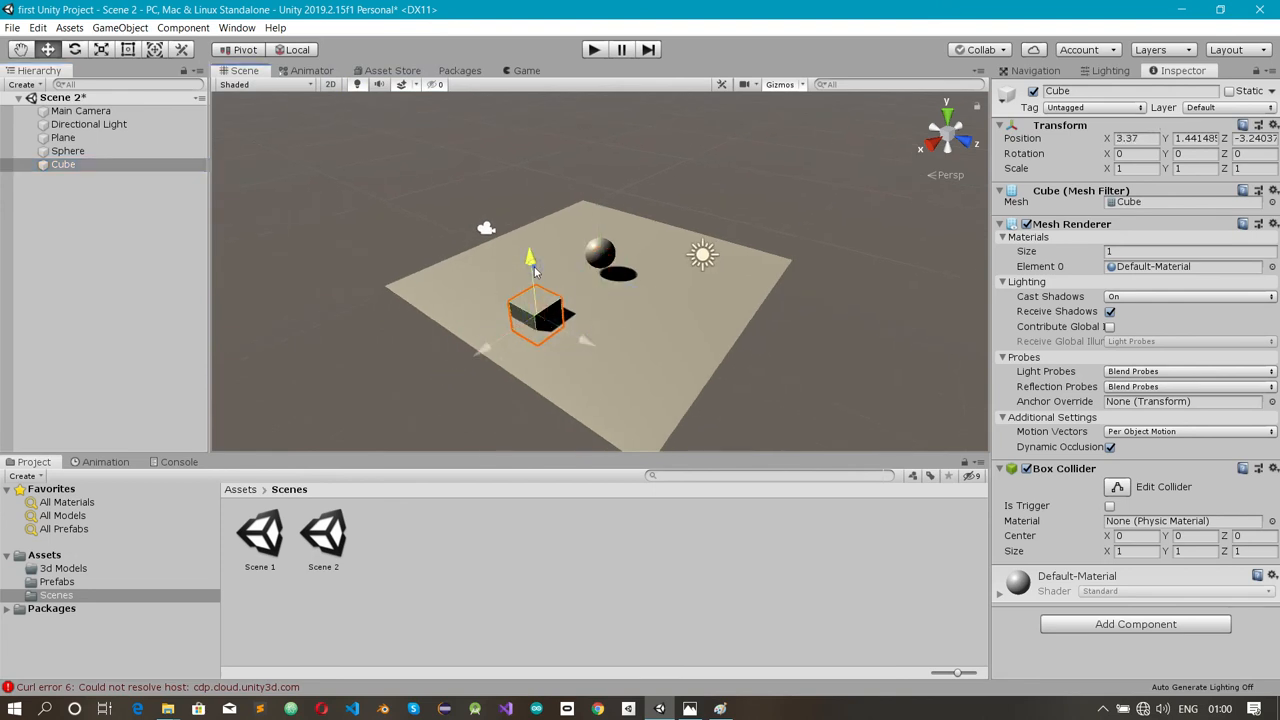
left_click_drag(530, 280, 533, 250)
- Scale the cube into a long thin wall of about 0.28 × 1 × 4.99 and save the scene
left_click_drag(496, 323, 714, 440)
left_click(101, 49)
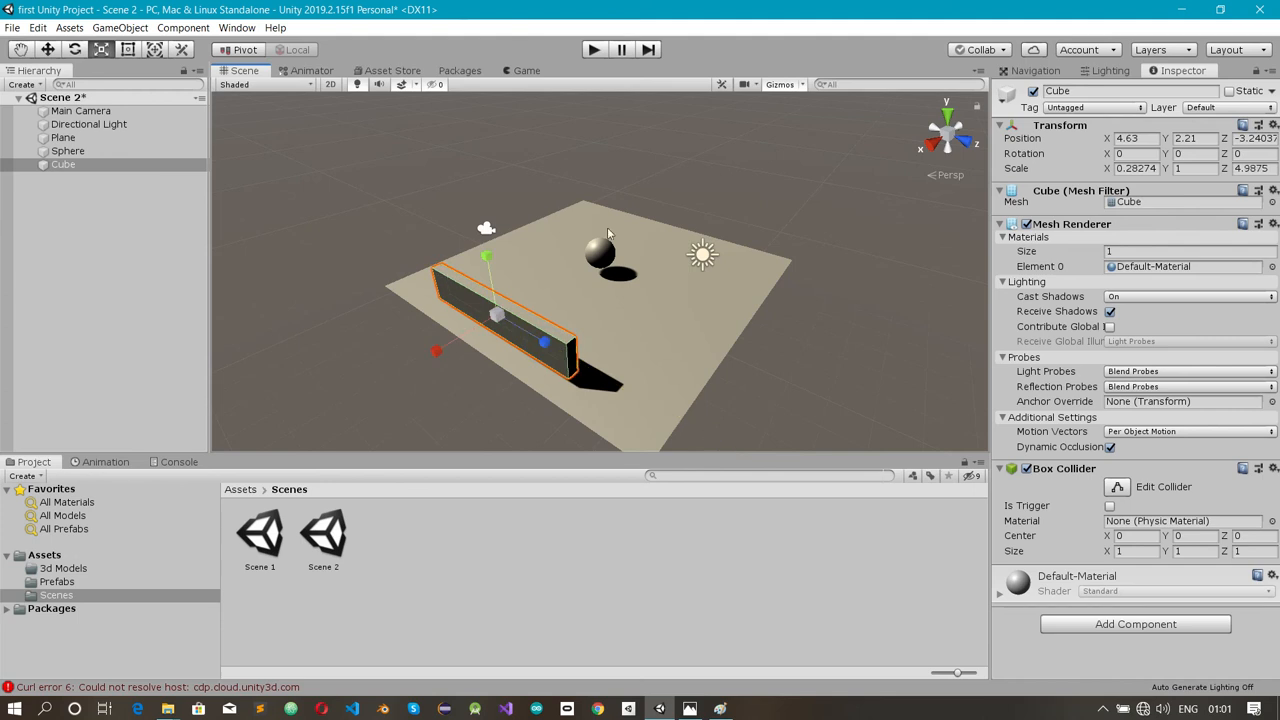
left_click_drag(562, 259, 533, 256, "alt")
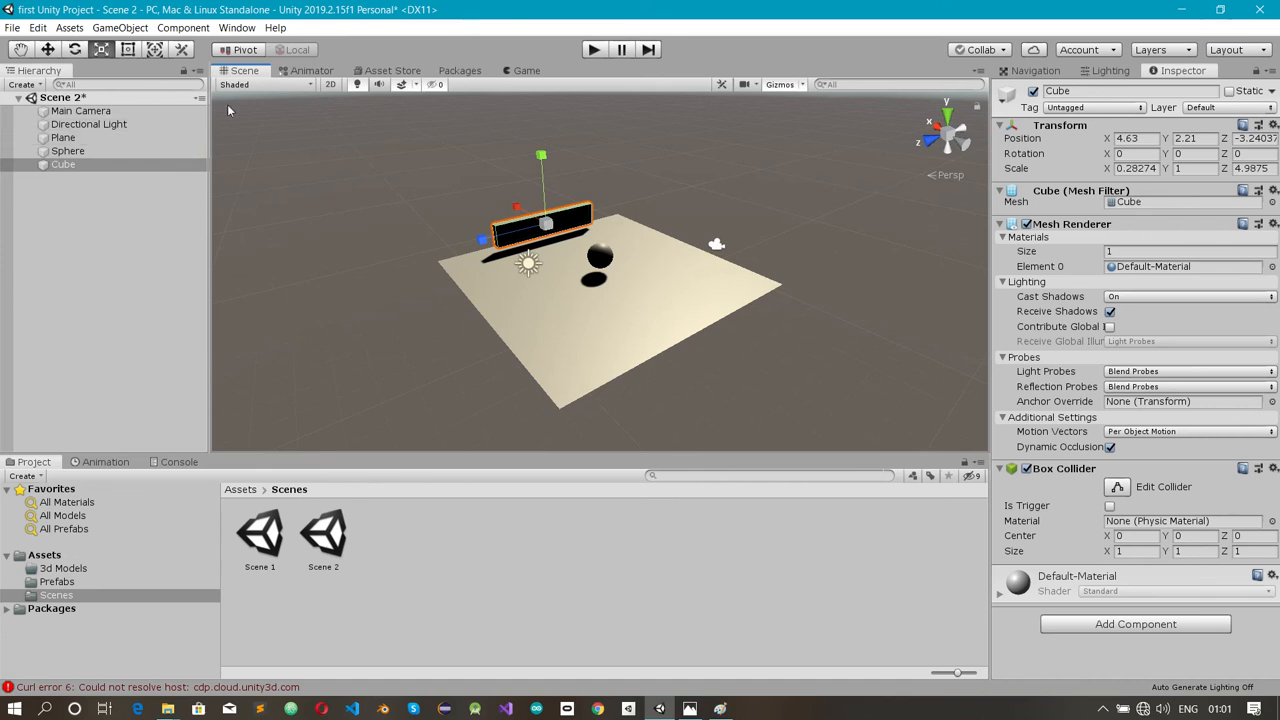
key("ctrl+s")
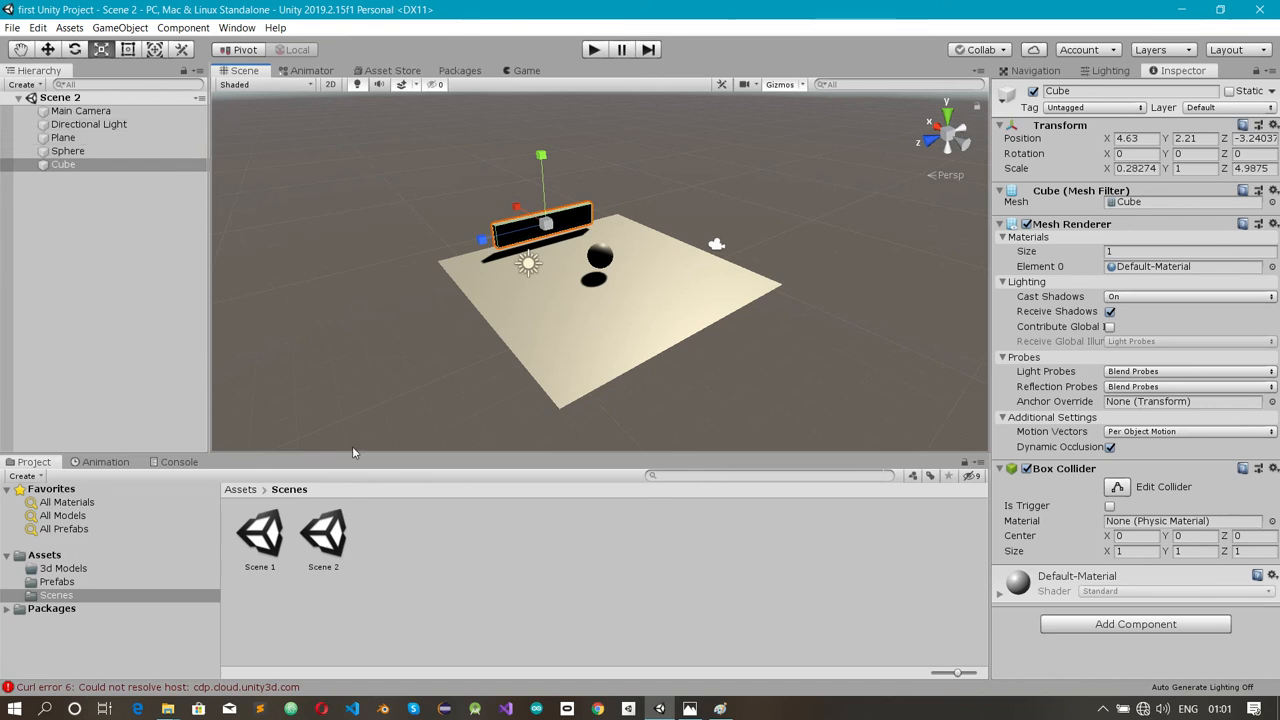